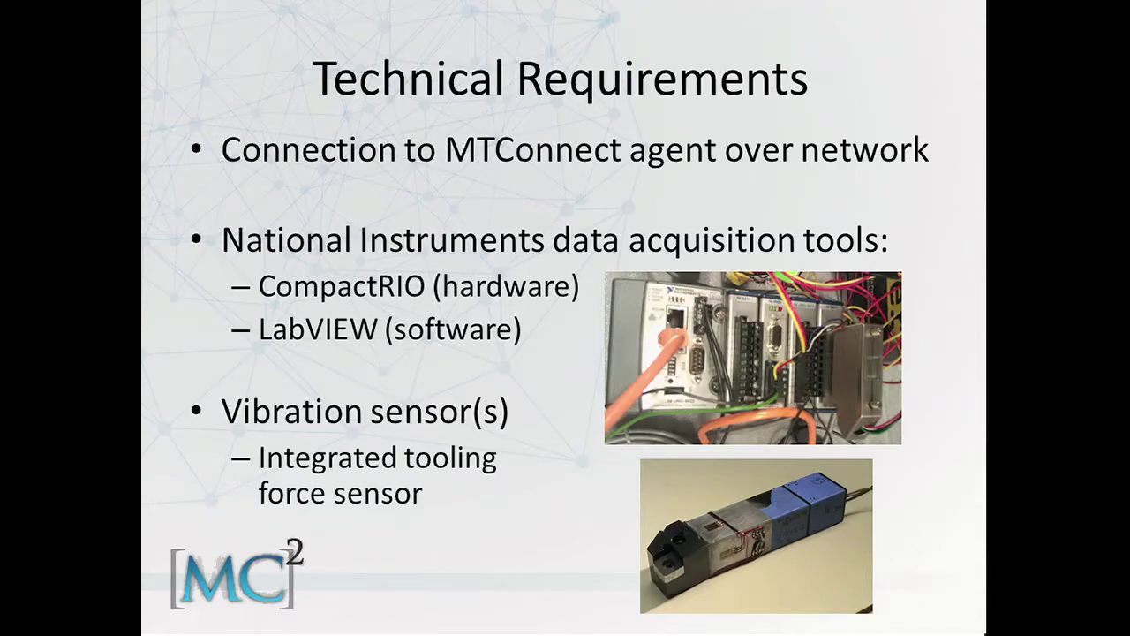
# Advance the slideshow to the Benefits slide showing the machined-part photo.
pyautogui.press('Right')
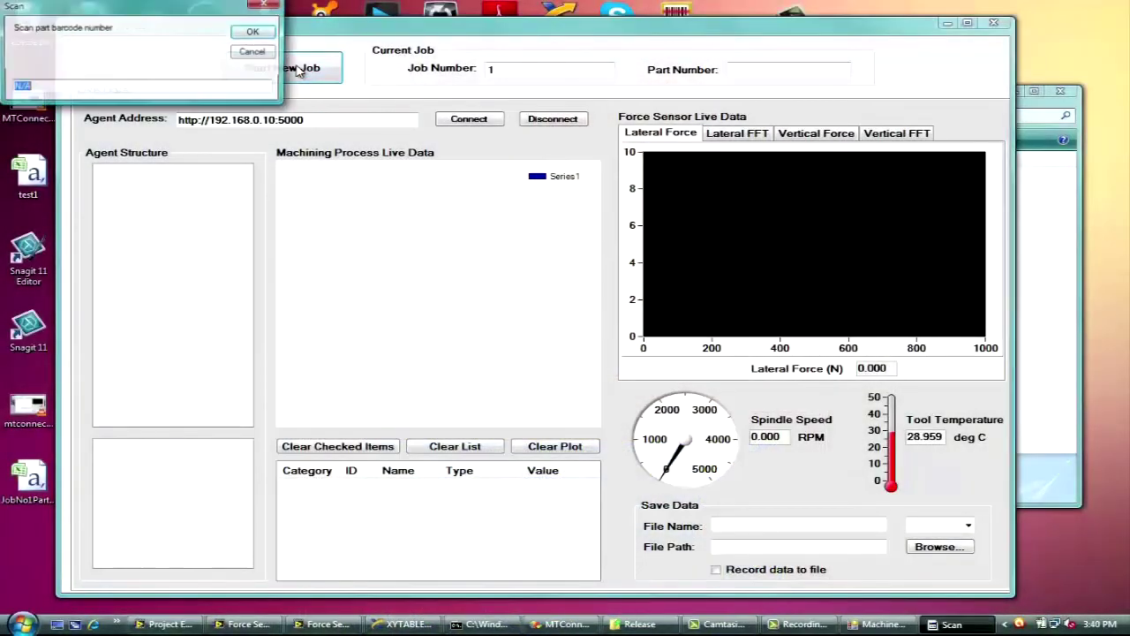
# Enter part number 1, choose .csv format and set Desktop as the save folder for JobNo1PartNo1.
pyautogui.write('1')
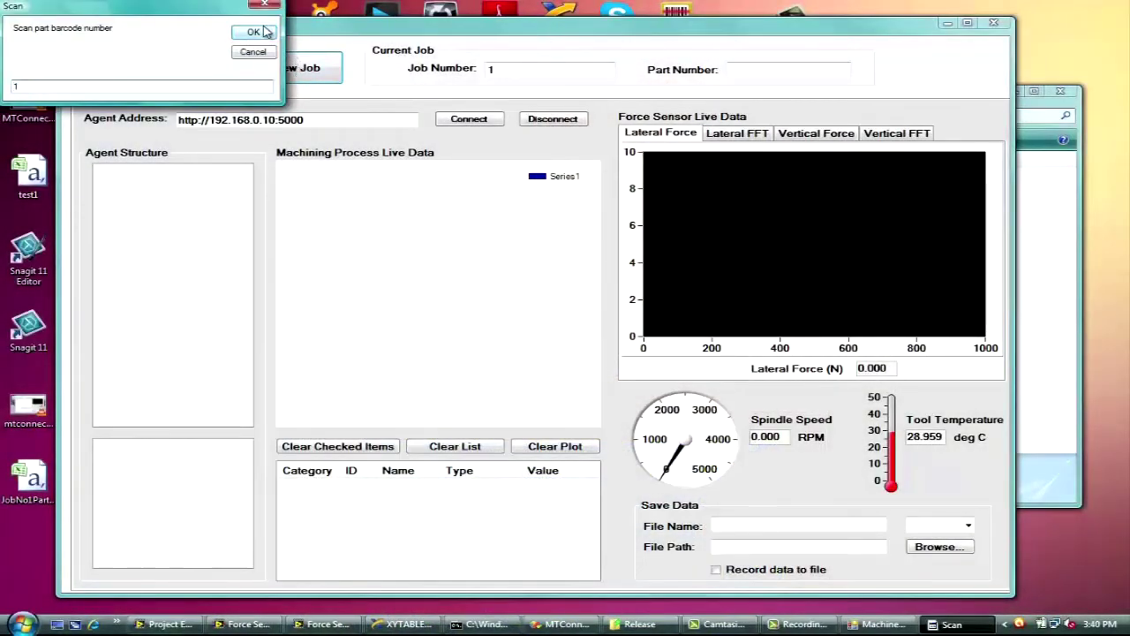
pyautogui.click(265, 33)
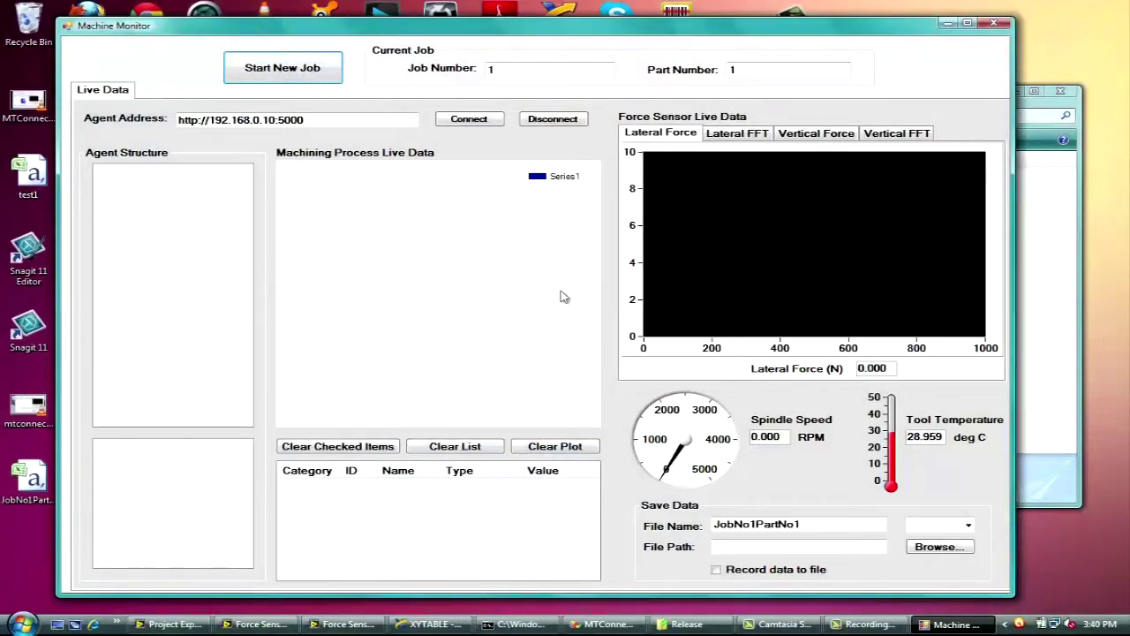
pyautogui.click(969, 527)
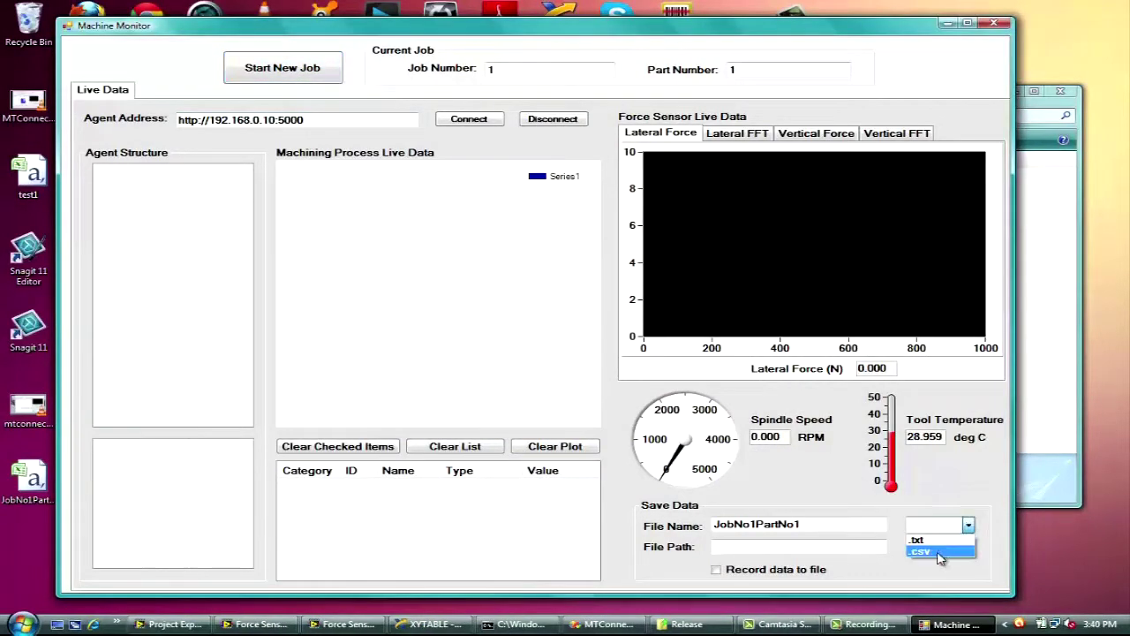
pyautogui.click(937, 551)
pyautogui.click(939, 547)
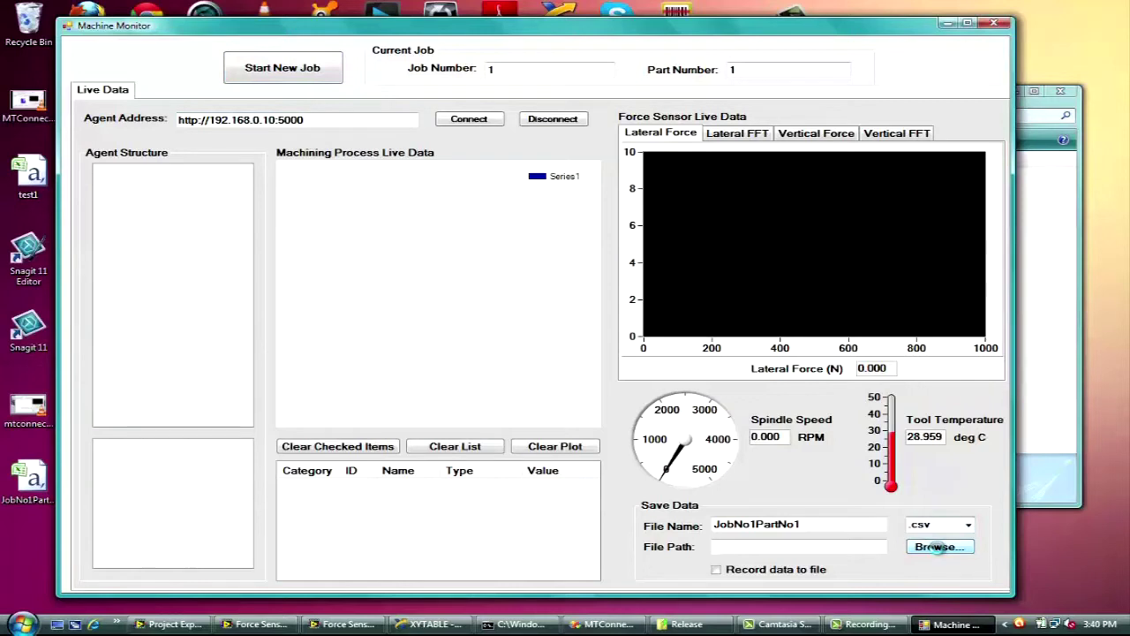
pyautogui.click(590, 398)
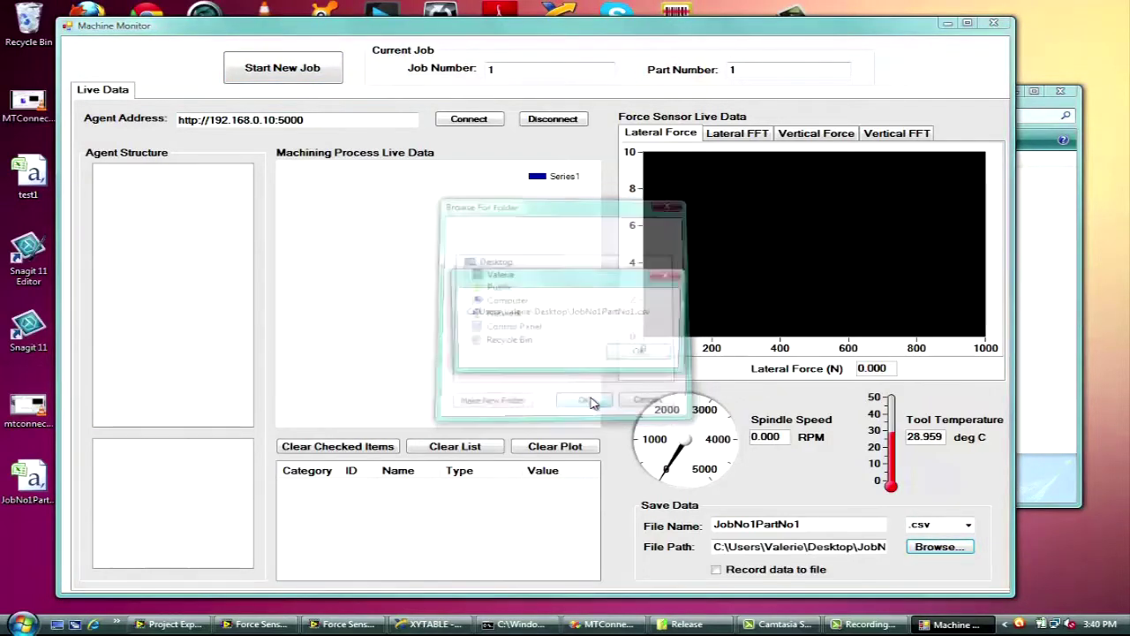
pyautogui.click(640, 353)
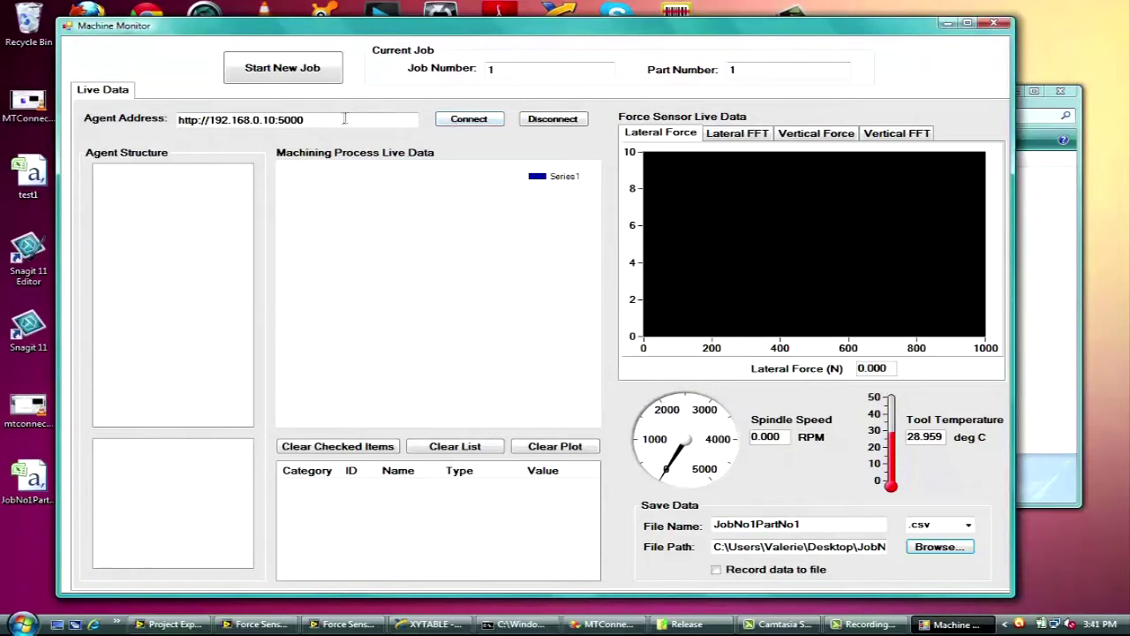
pyautogui.moveTo(346, 119); pyautogui.dragTo(176, 120)
pyautogui.click(466, 119)
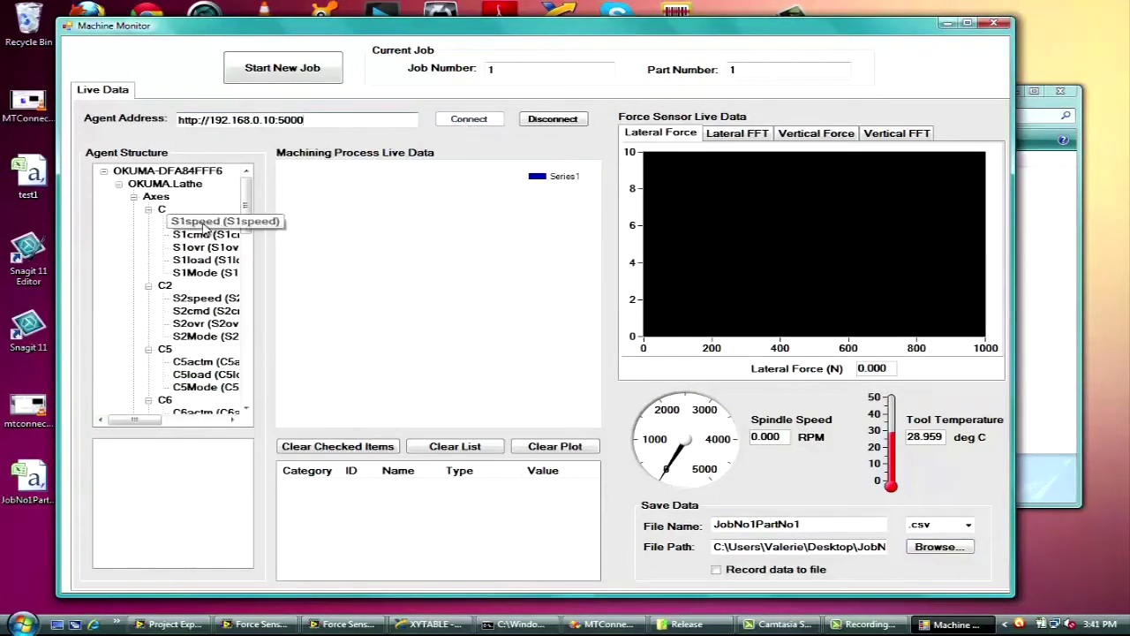
pyautogui.click(203, 221)
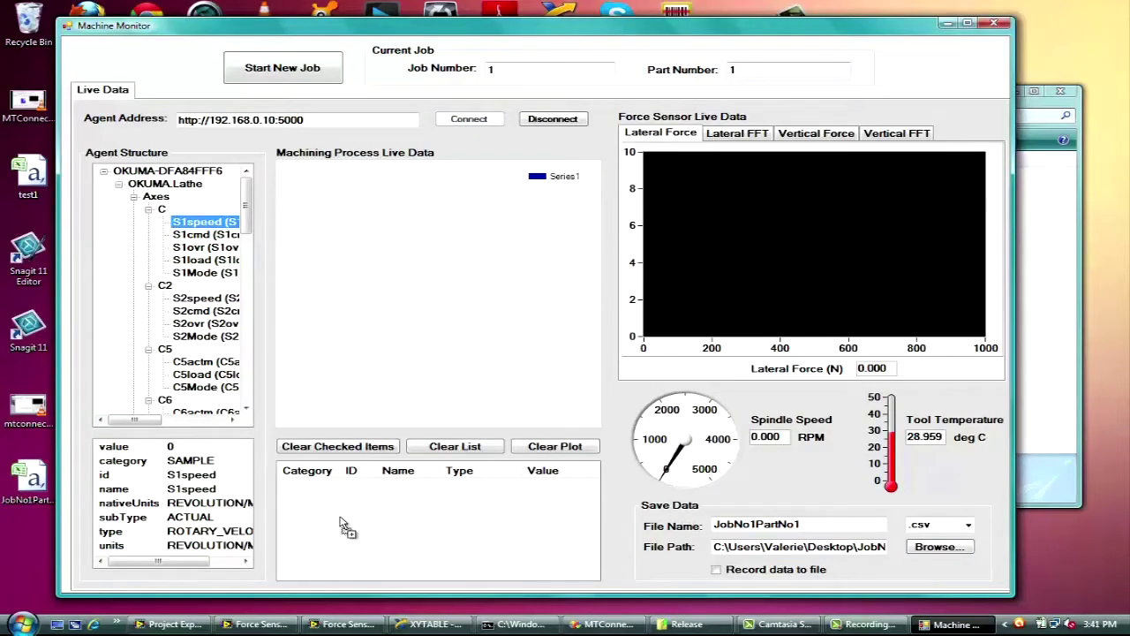
pyautogui.moveTo(343, 524); pyautogui.dragTo(343, 524)
pyautogui.moveTo(247, 225); pyautogui.dragTo(327, 524)
# Add X1actm and Z1actm to the monitored data and the process chart.
pyautogui.moveTo(207, 263); pyautogui.dragTo(452, 276)
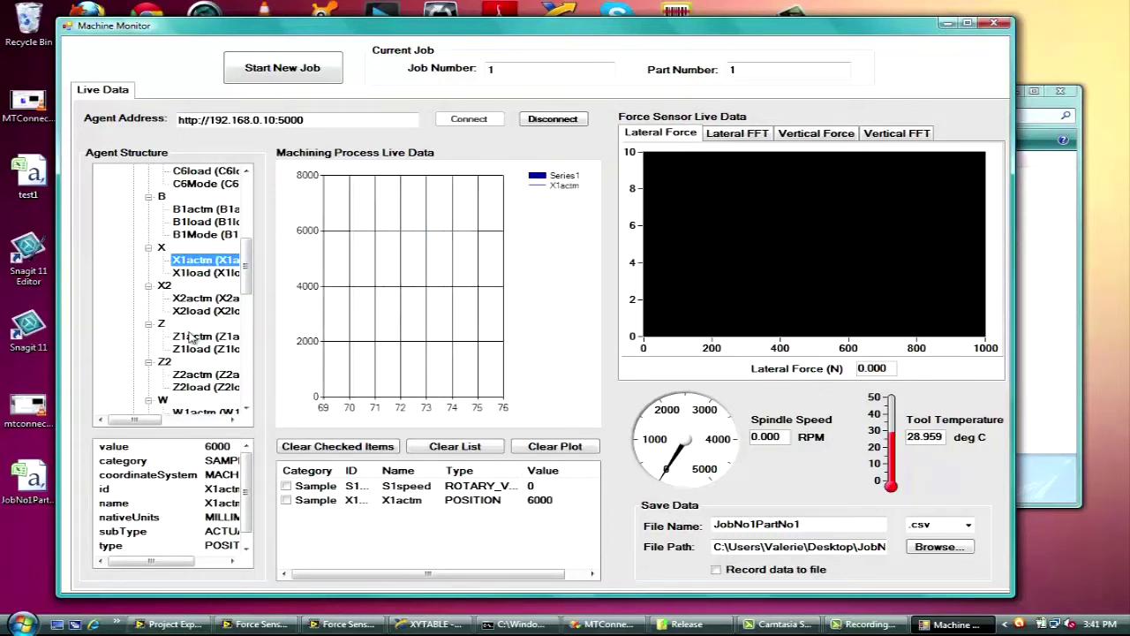
pyautogui.moveTo(205, 336); pyautogui.dragTo(442, 315)
pyautogui.moveTo(250, 274); pyautogui.dragTo(247, 360)
pyautogui.moveTo(198, 323); pyautogui.dragTo(360, 548)
pyautogui.moveTo(244, 376); pyautogui.dragTo(349, 549)
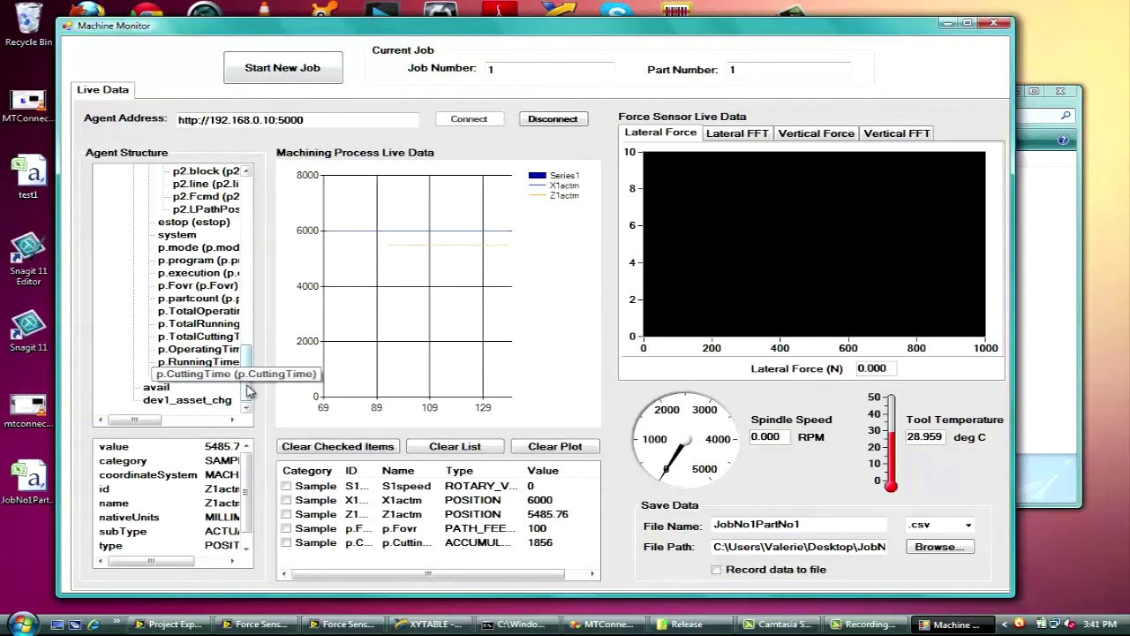
pyautogui.moveTo(247, 362); pyautogui.dragTo(251, 190)
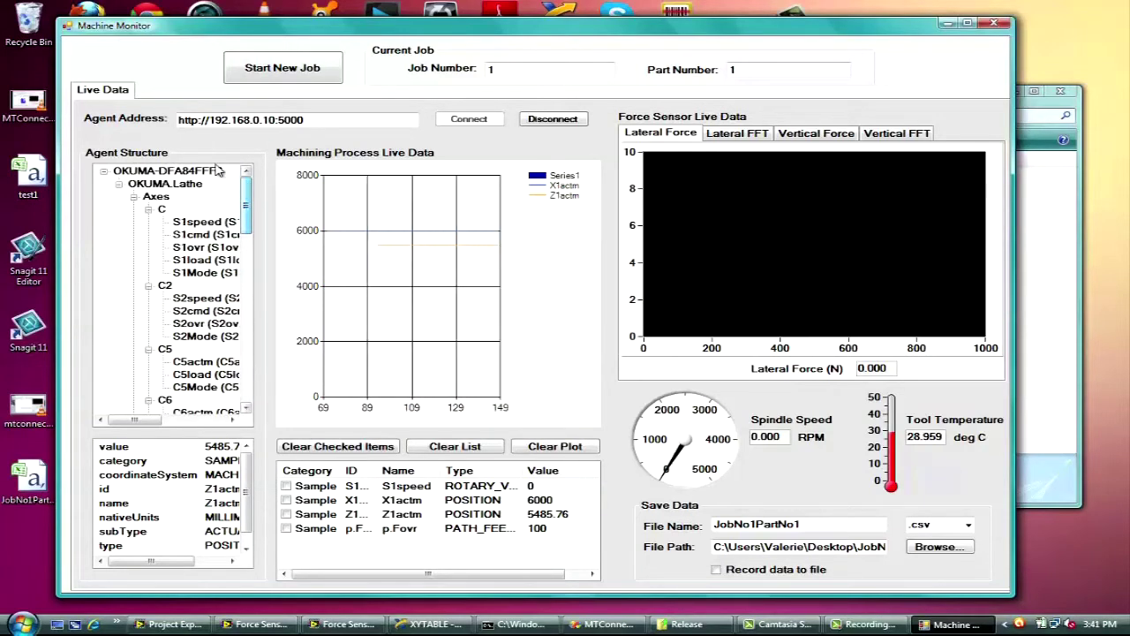
# Inspect the details of the root device, the OKUMA.Lathe component and the Axes component.
pyautogui.click(216, 172)
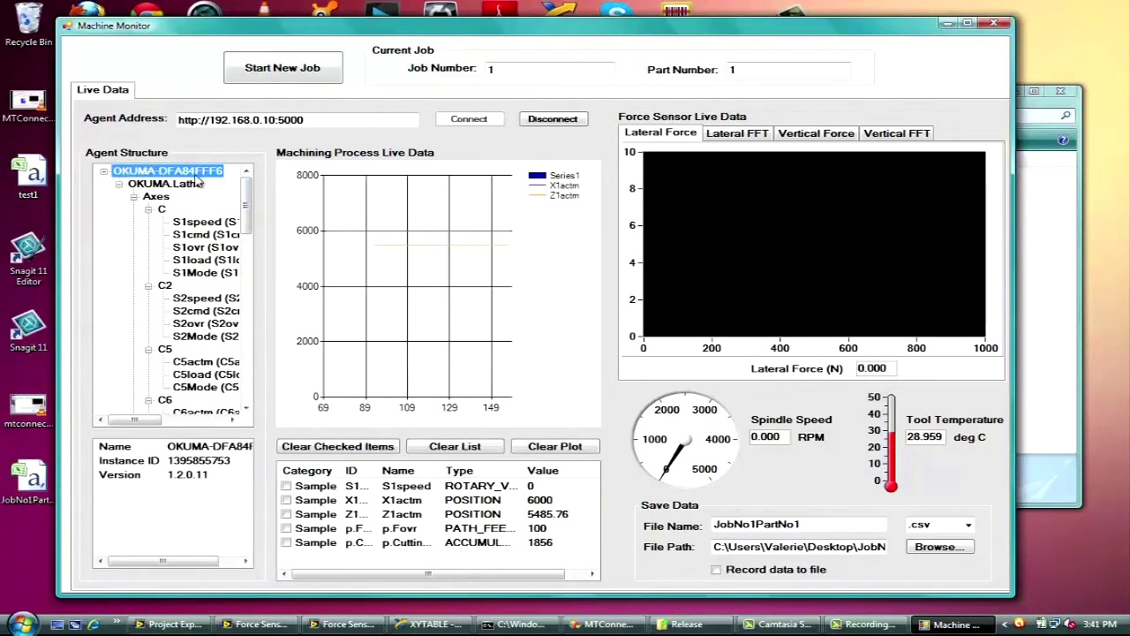
pyautogui.click(194, 184)
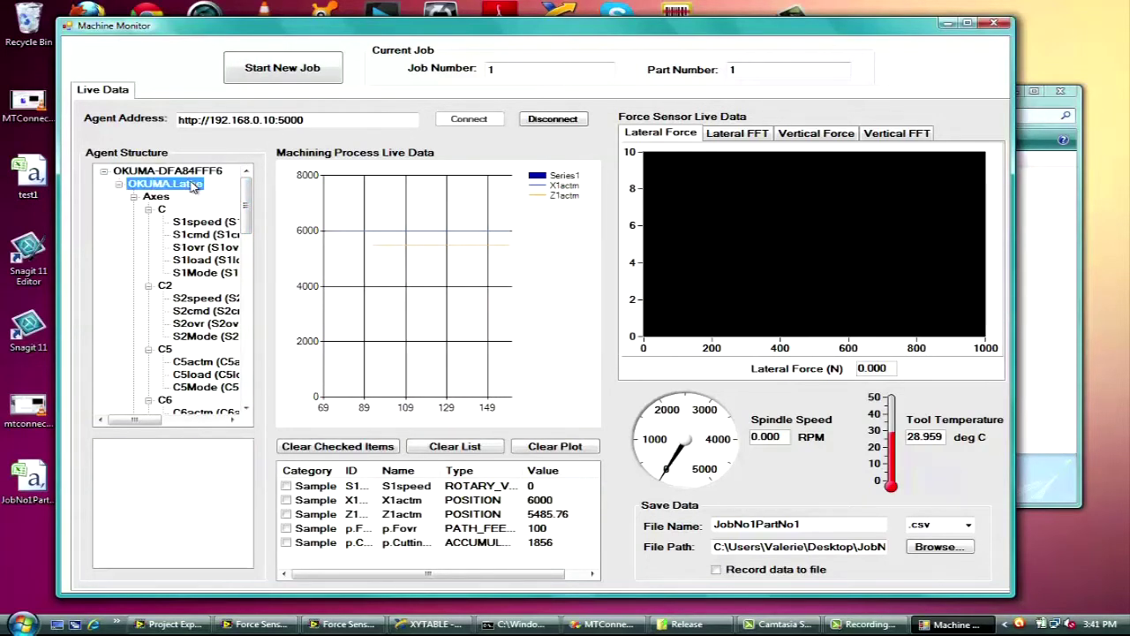
pyautogui.click(161, 197)
pyautogui.click(174, 176)
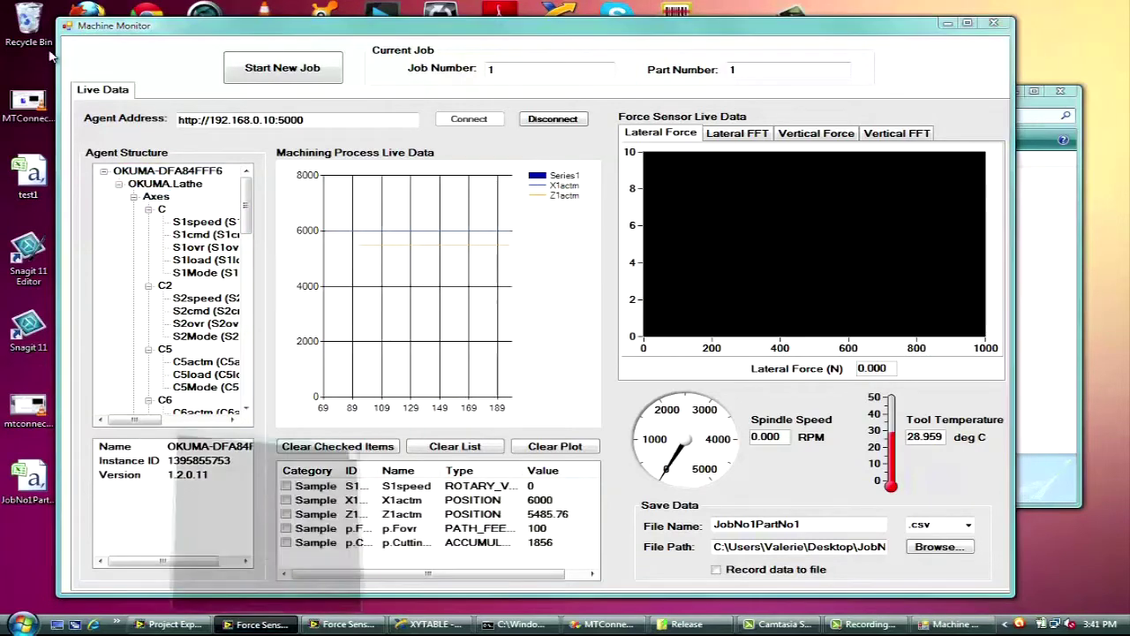
# Start the LabVIEW force sensor acquisition showing the filtered force signal, then return to Machine Monitor.
pyautogui.hotkey('alt', 'Tab')
pyautogui.click(56, 45)
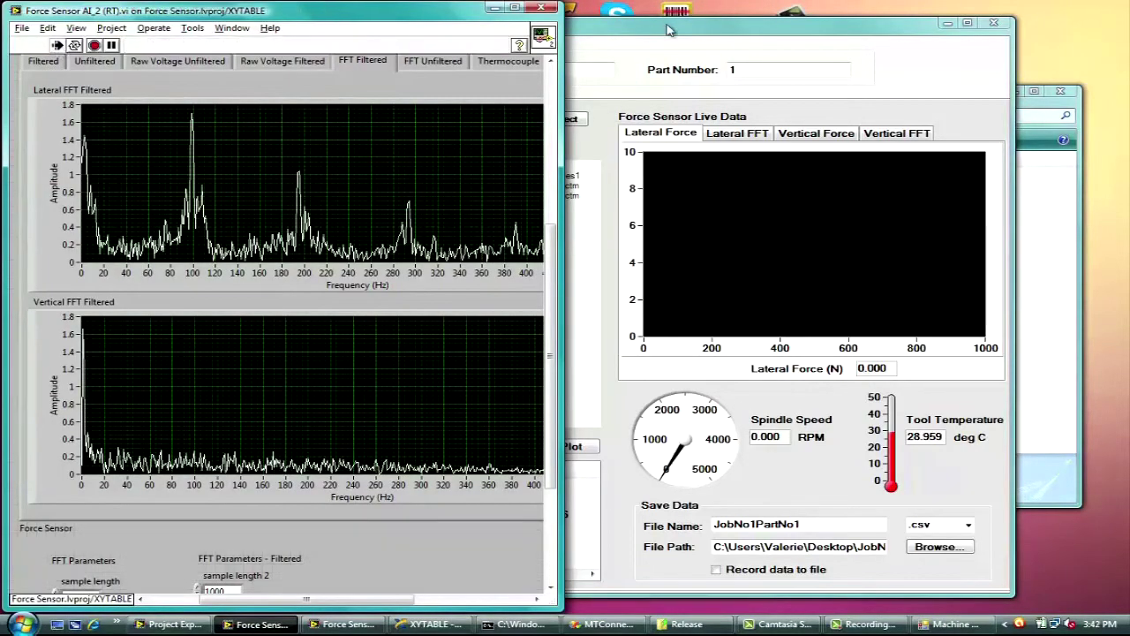
pyautogui.click(55, 66)
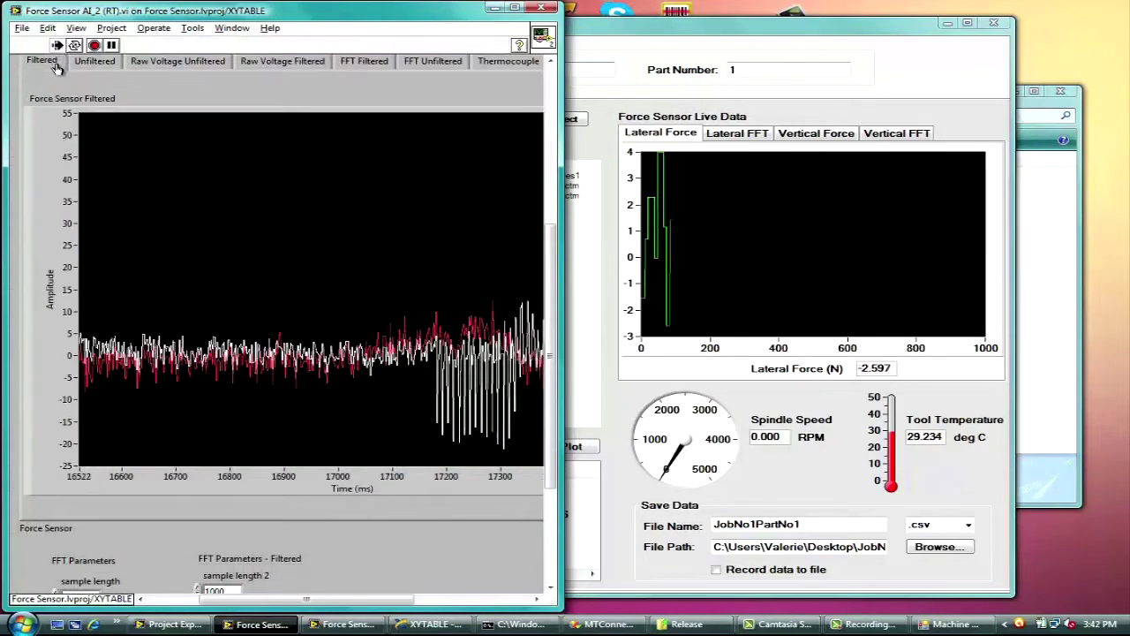
pyautogui.click(673, 41)
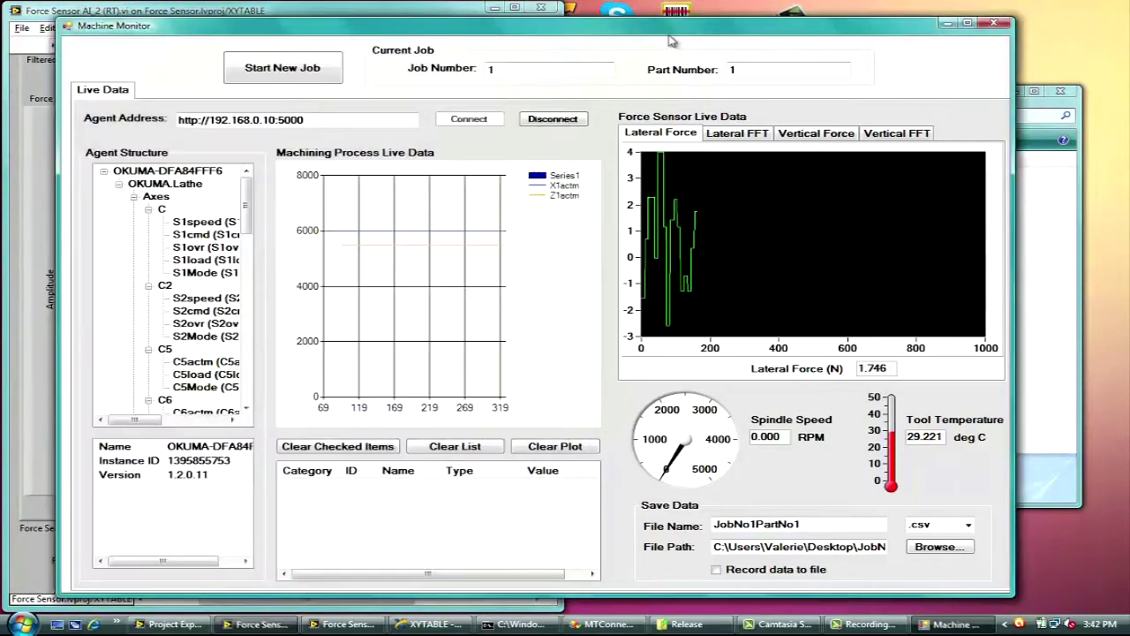
pyautogui.click(763, 141)
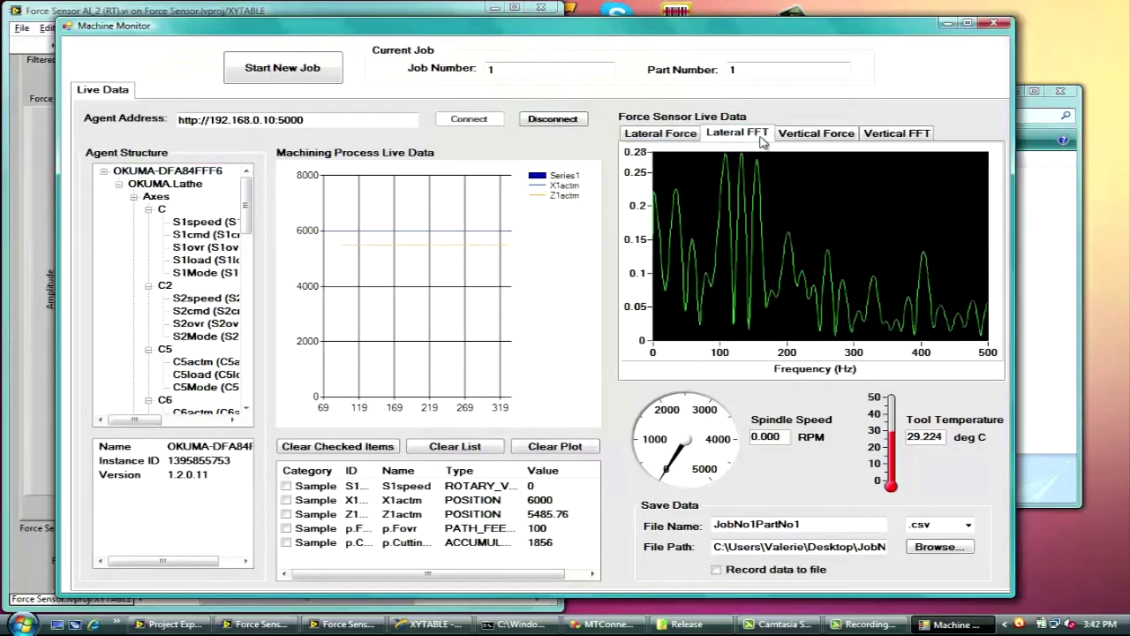
pyautogui.click(819, 134)
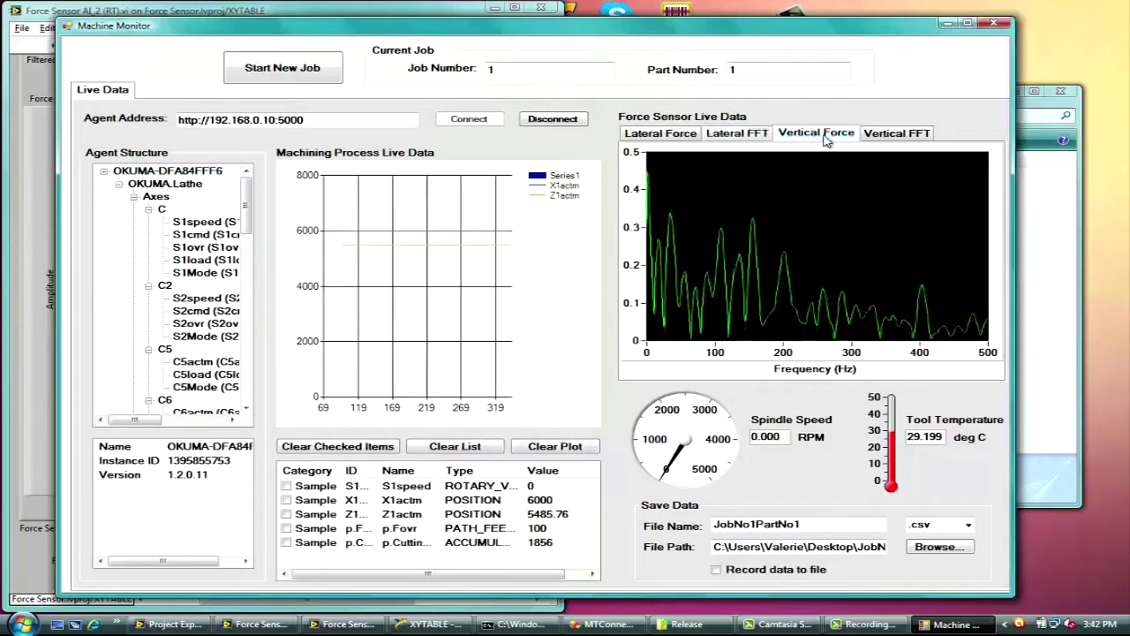
pyautogui.click(913, 137)
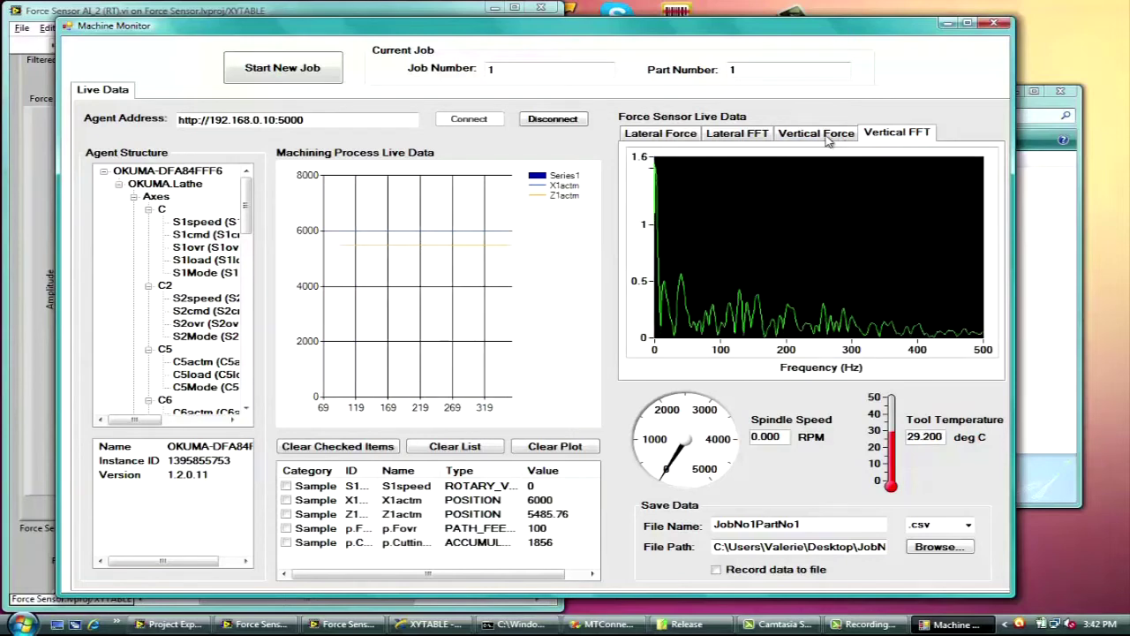
pyautogui.click(660, 134)
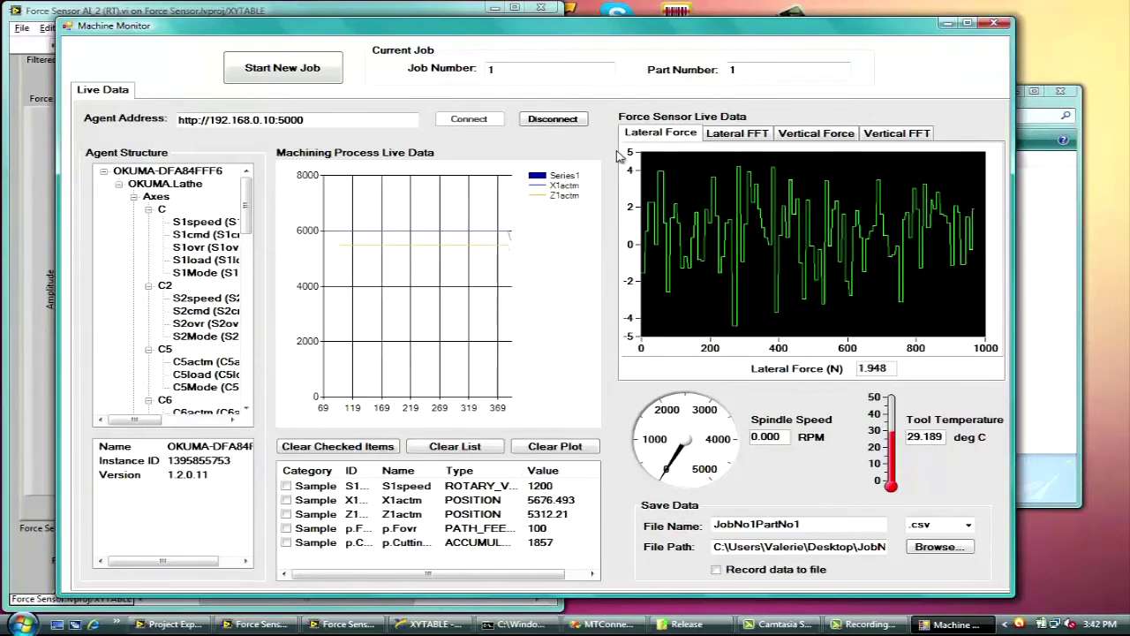
pyautogui.click(716, 570)
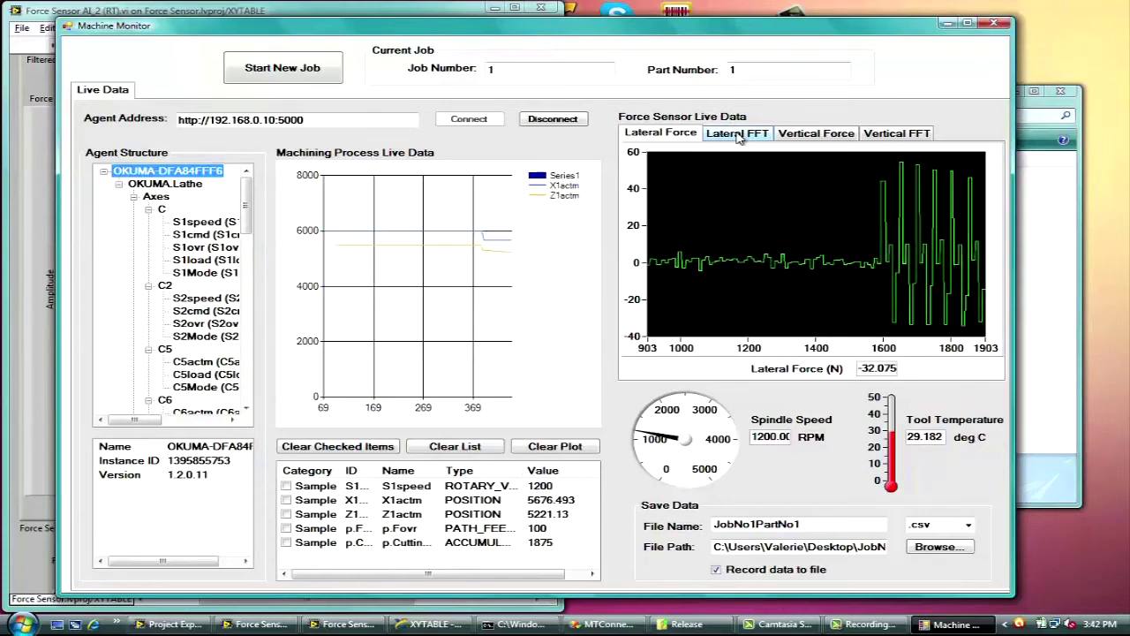
# Browse the lateral and vertical force signals and their frequency spectra.
pyautogui.click(738, 135)
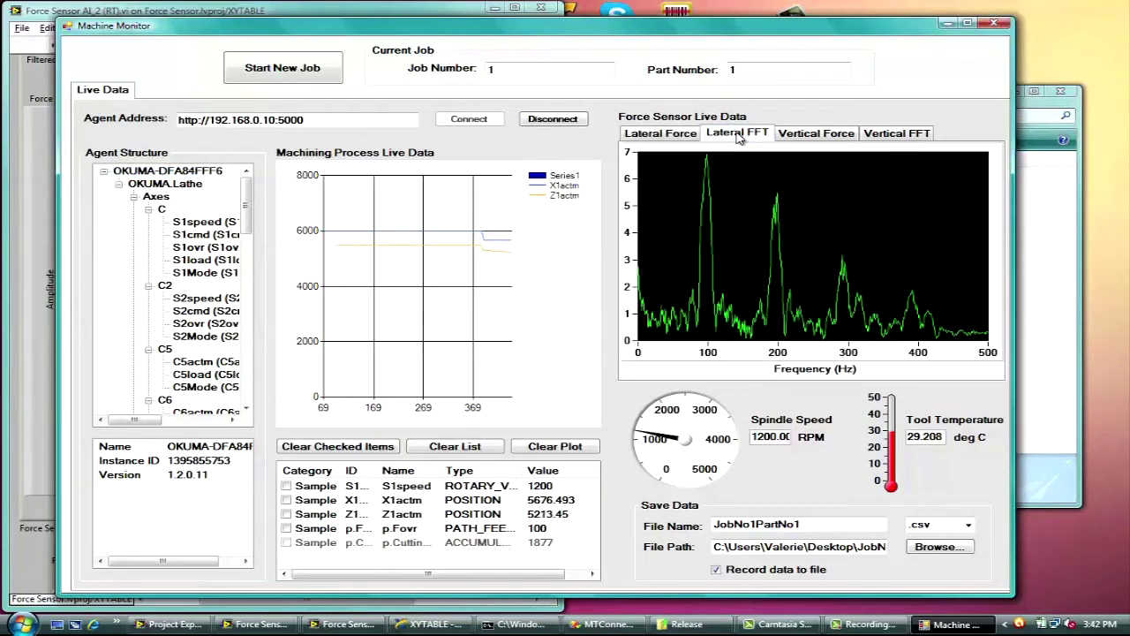
pyautogui.click(814, 137)
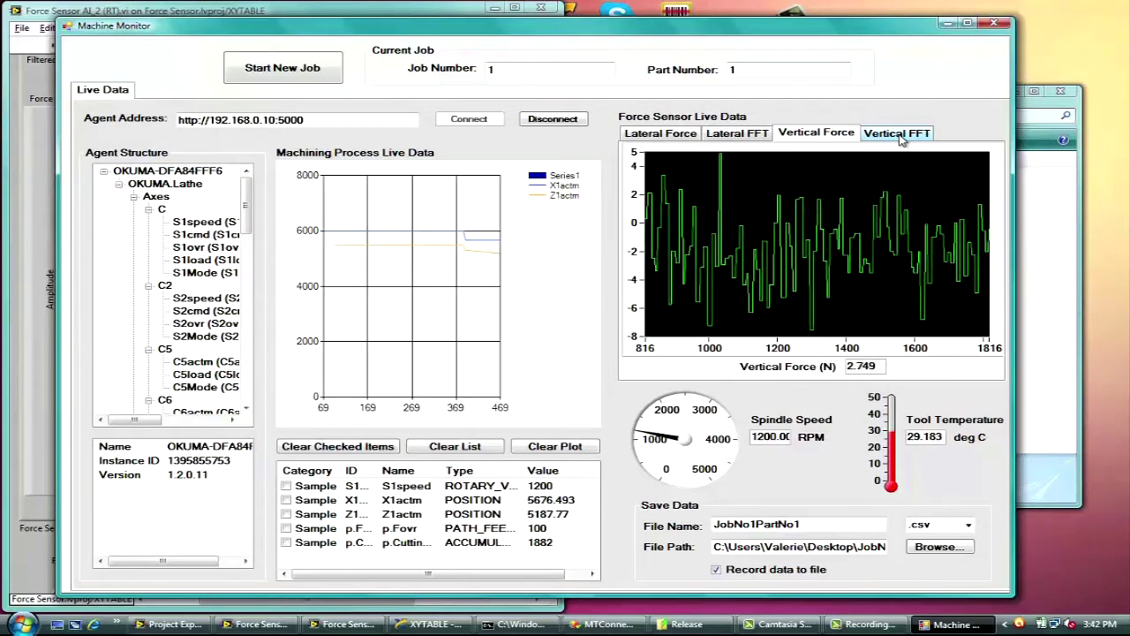
pyautogui.click(899, 134)
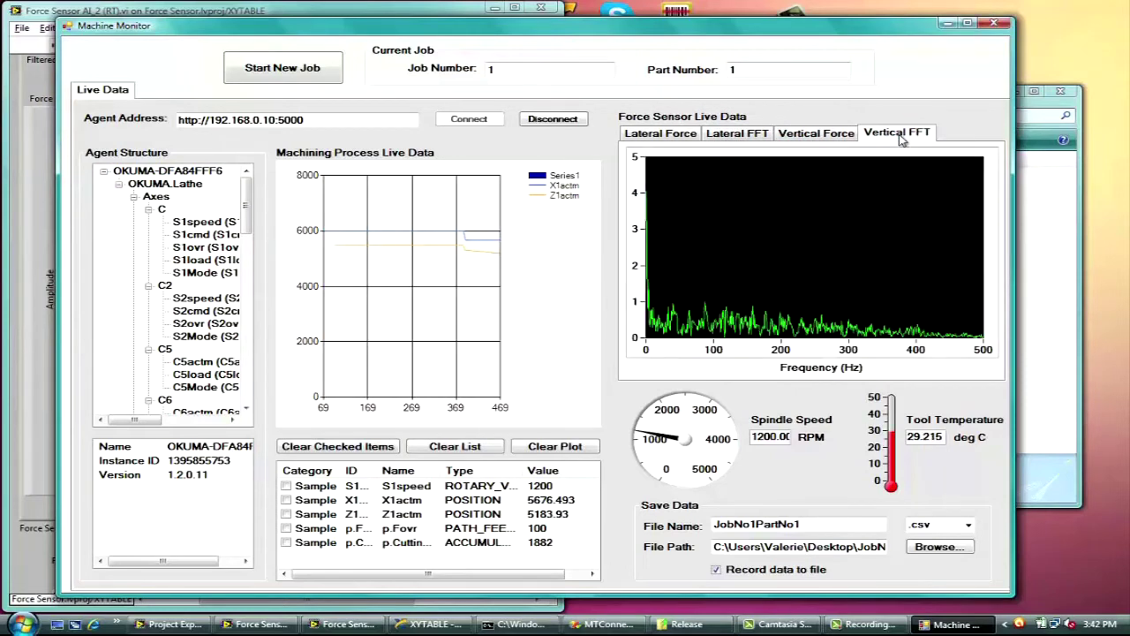
pyautogui.click(735, 132)
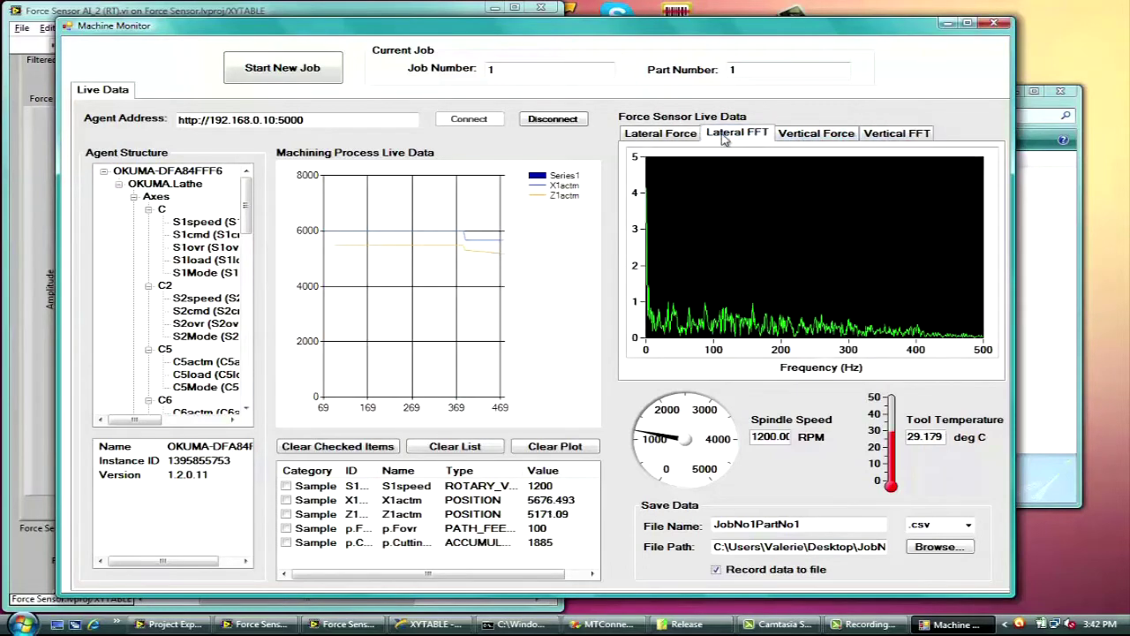
pyautogui.click(675, 138)
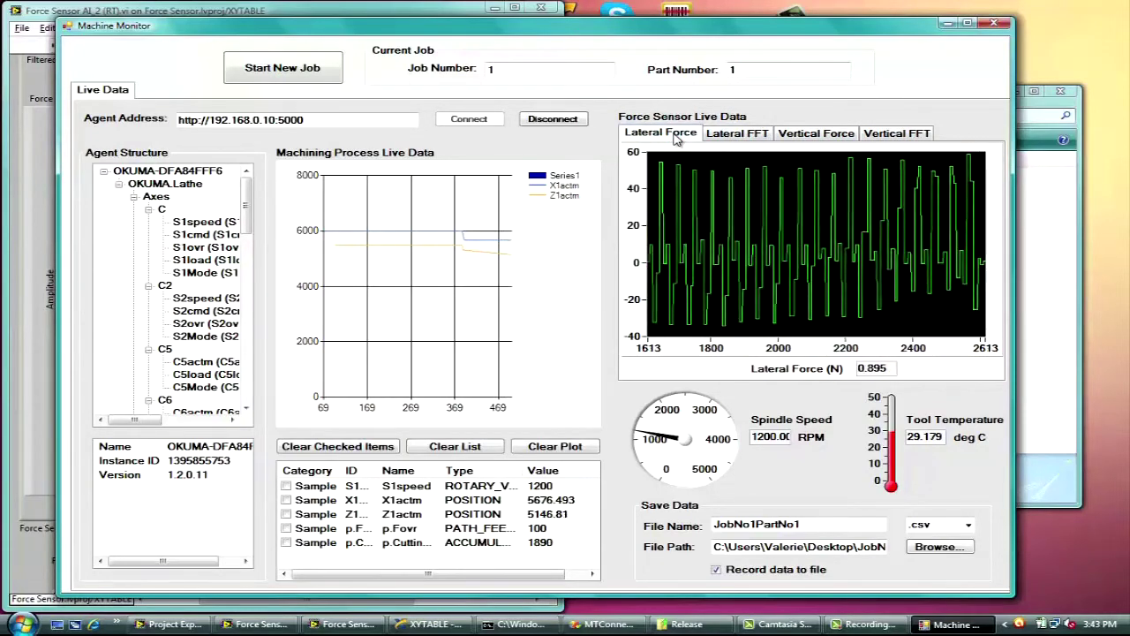
pyautogui.click(821, 134)
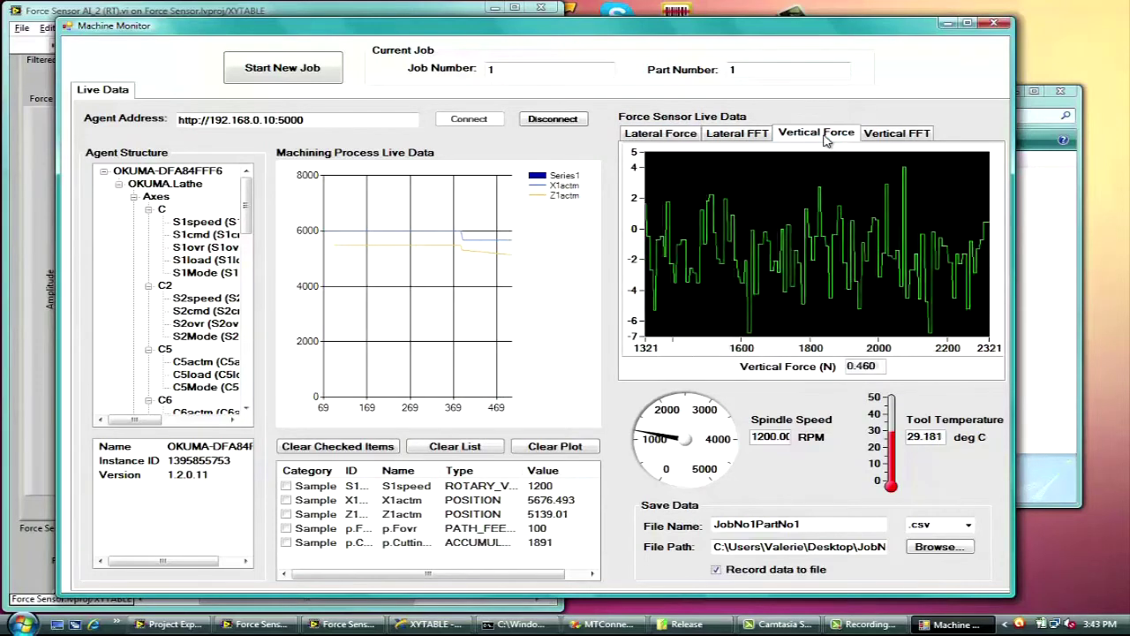
# Return to the live lateral force plot and tick the S1speed and X1actm entries.
pyautogui.click(762, 137)
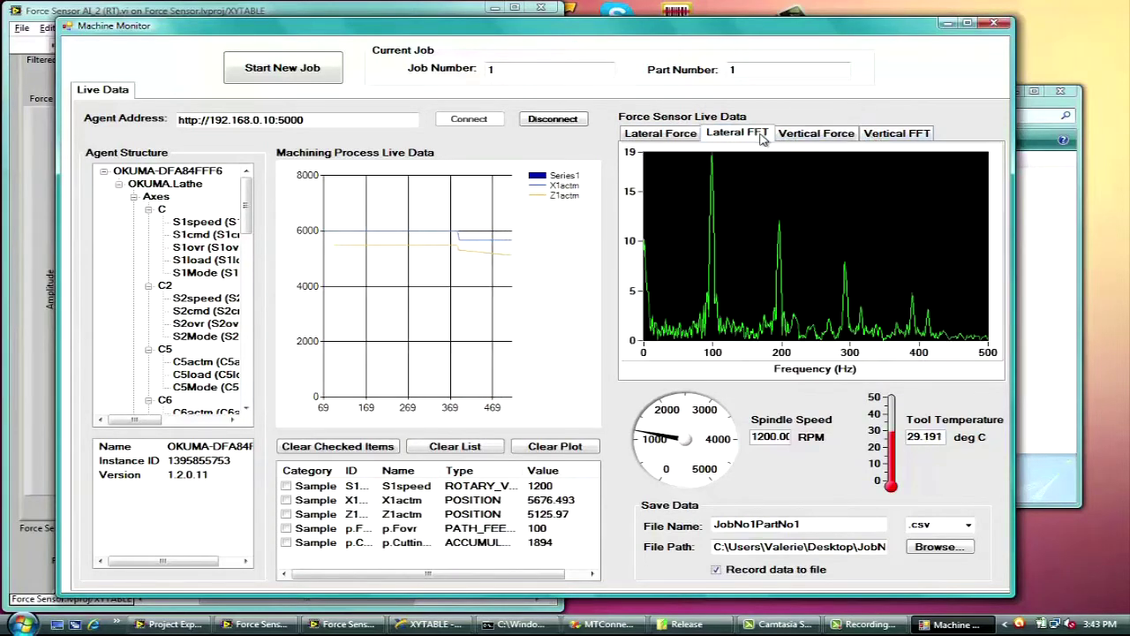
pyautogui.click(658, 134)
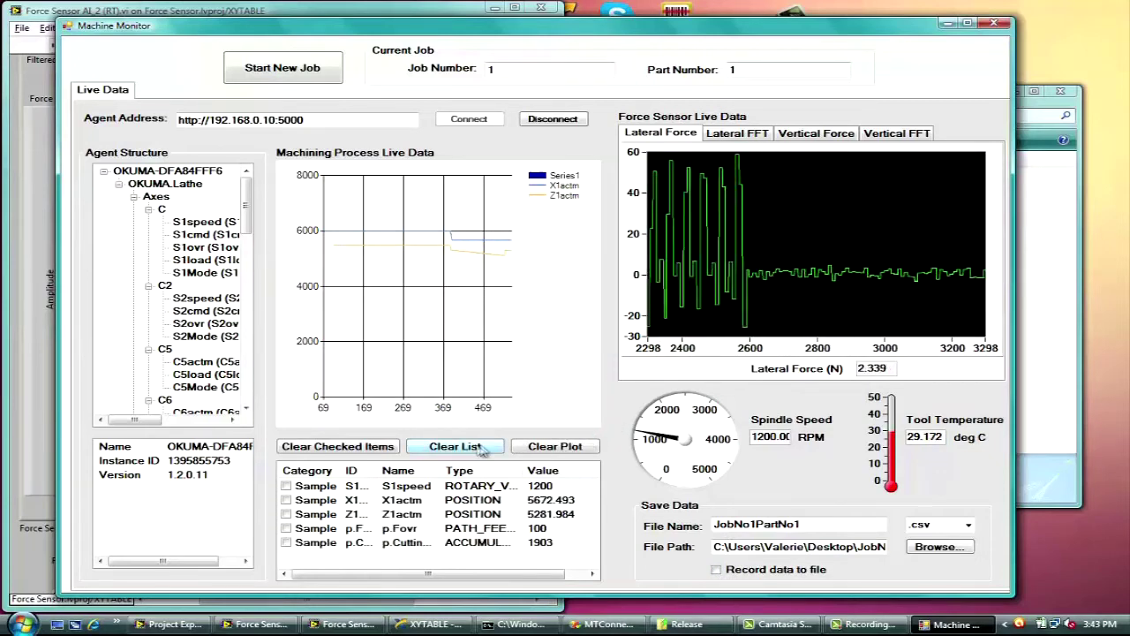
pyautogui.click(286, 485)
pyautogui.click(286, 499)
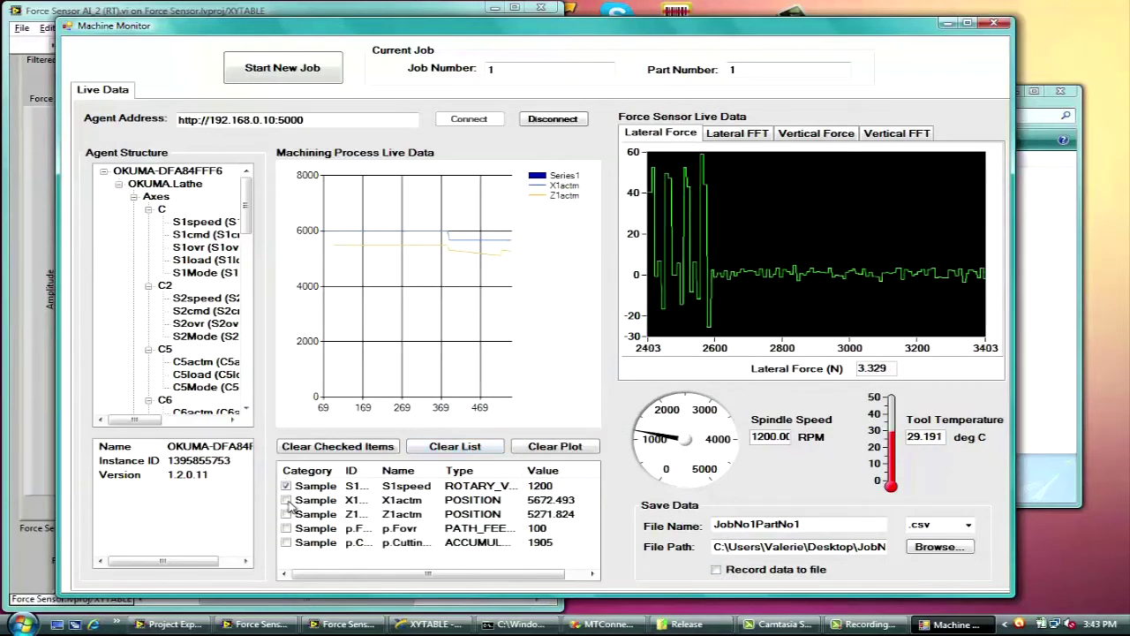
# Remove the ticked entries, empty the monitored items list and clear the process chart.
pyautogui.click(335, 447)
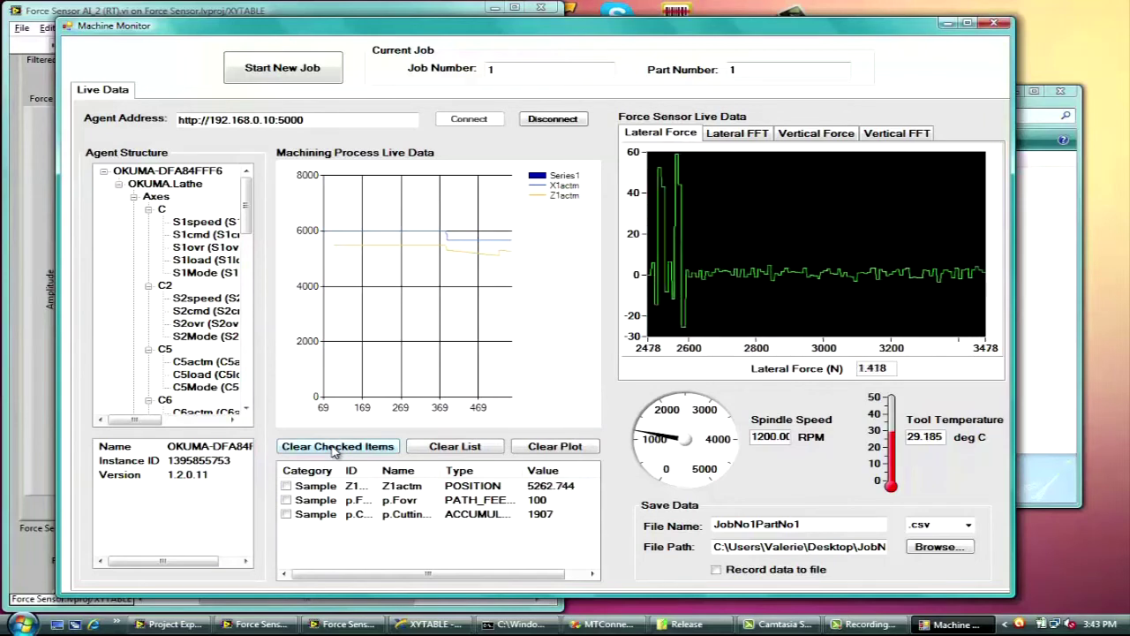
pyautogui.click(494, 448)
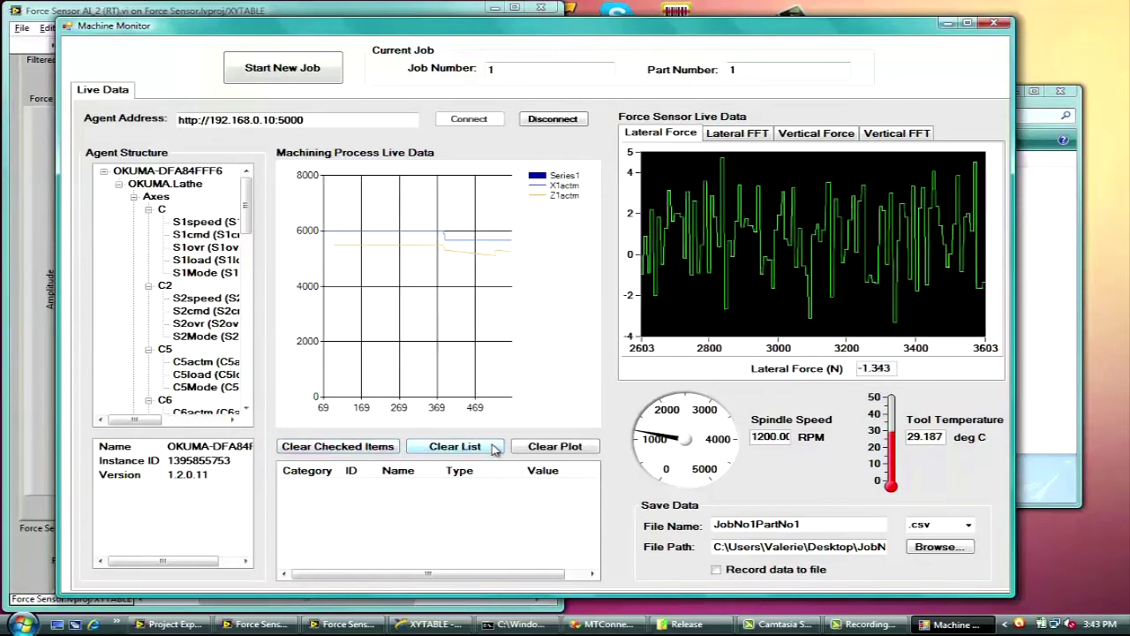
pyautogui.click(554, 447)
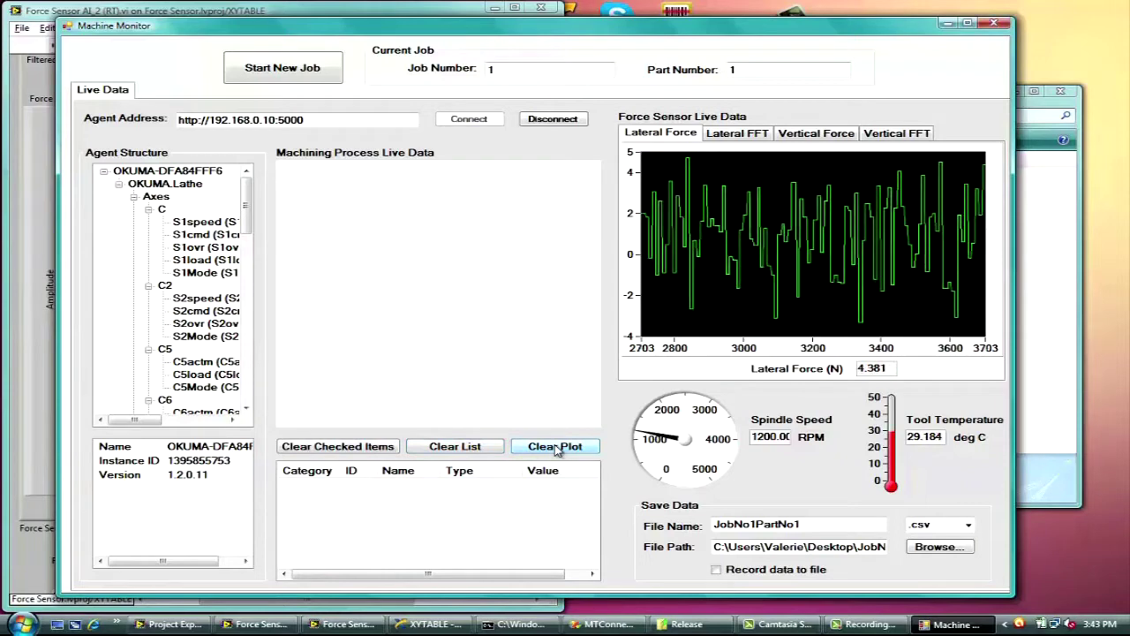
# Add S1speed to the list and chart, then disconnect from the agent.
pyautogui.moveTo(203, 225); pyautogui.dragTo(392, 523)
pyautogui.moveTo(203, 225); pyautogui.dragTo(420, 314)
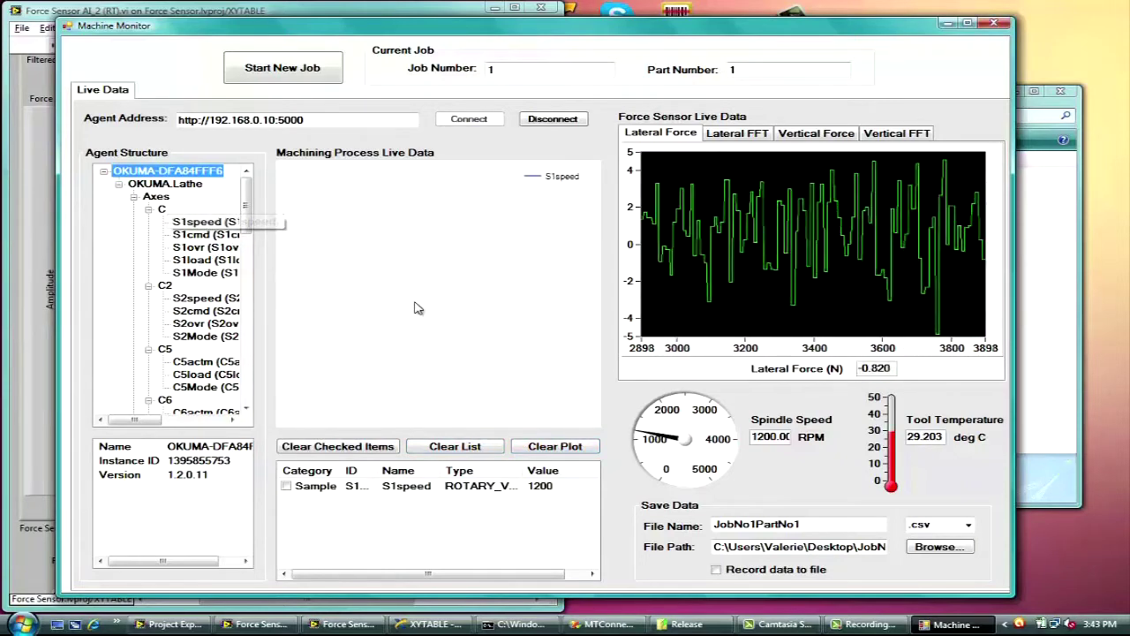
pyautogui.click(553, 119)
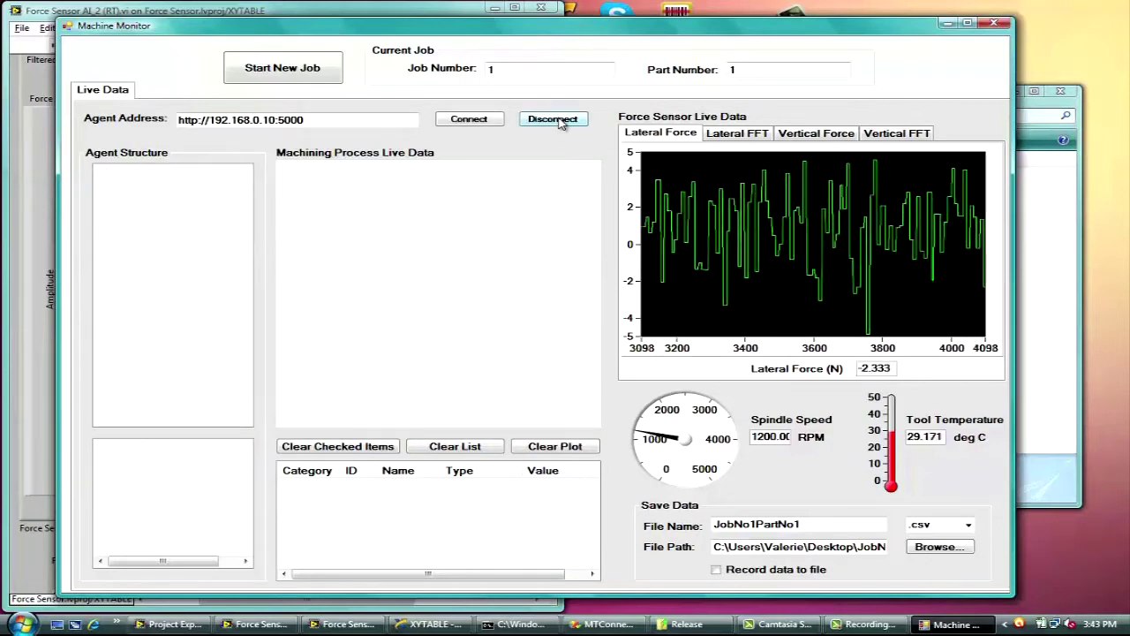
# Start jobs 2 and 3 with part number 123, then open the saved JobNo1PartNo1 CSV in Excel.
pyautogui.click(309, 82)
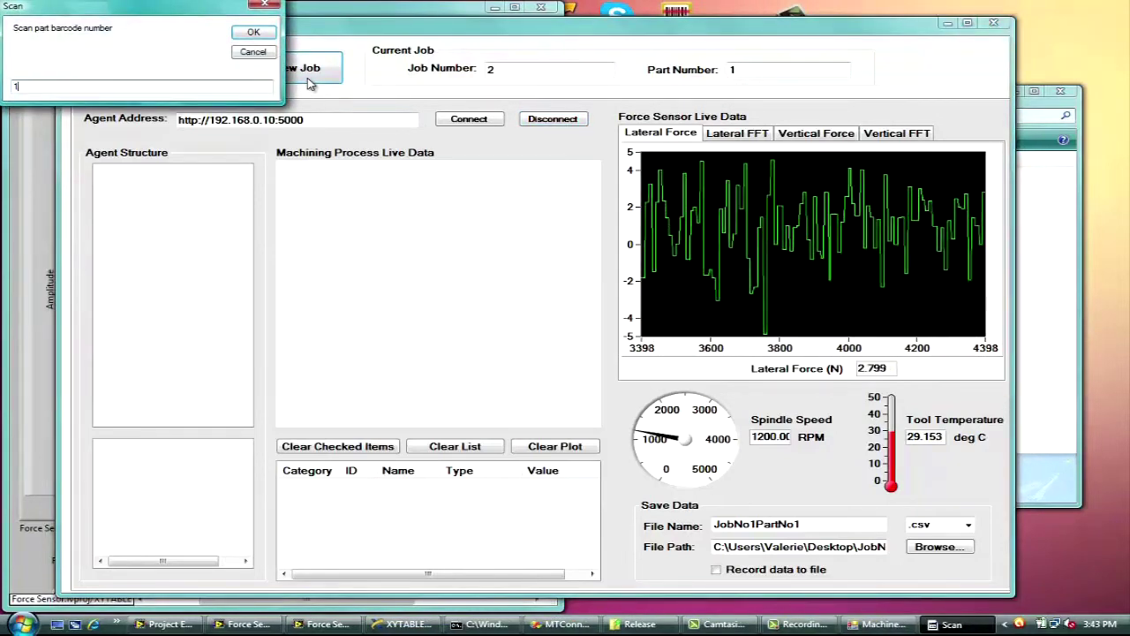
pyautogui.press('Return')
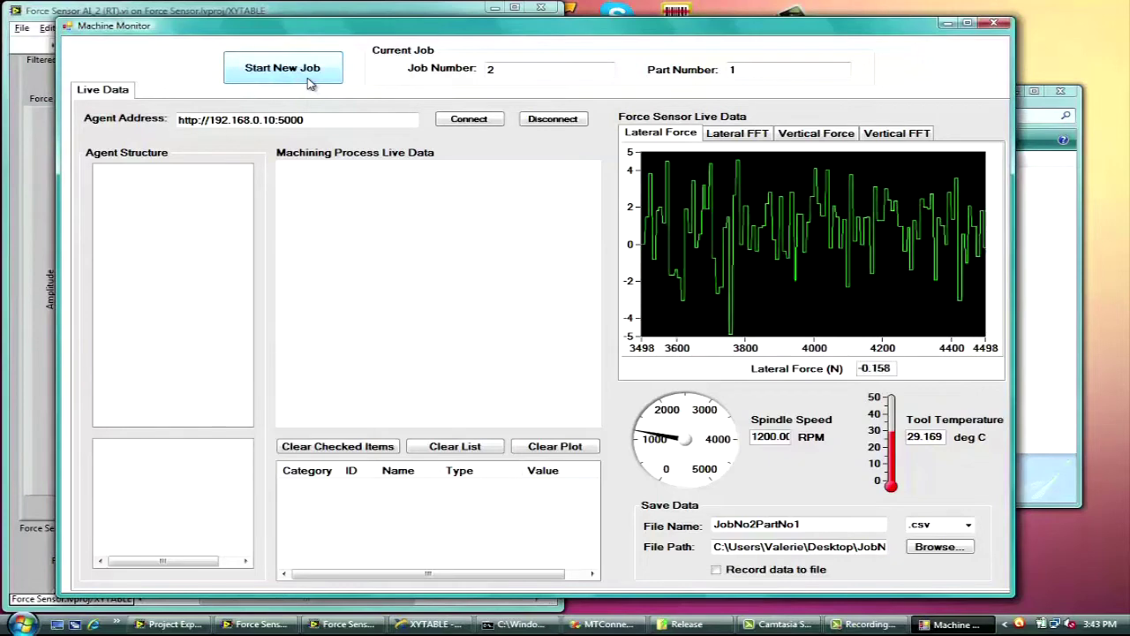
pyautogui.click(309, 83)
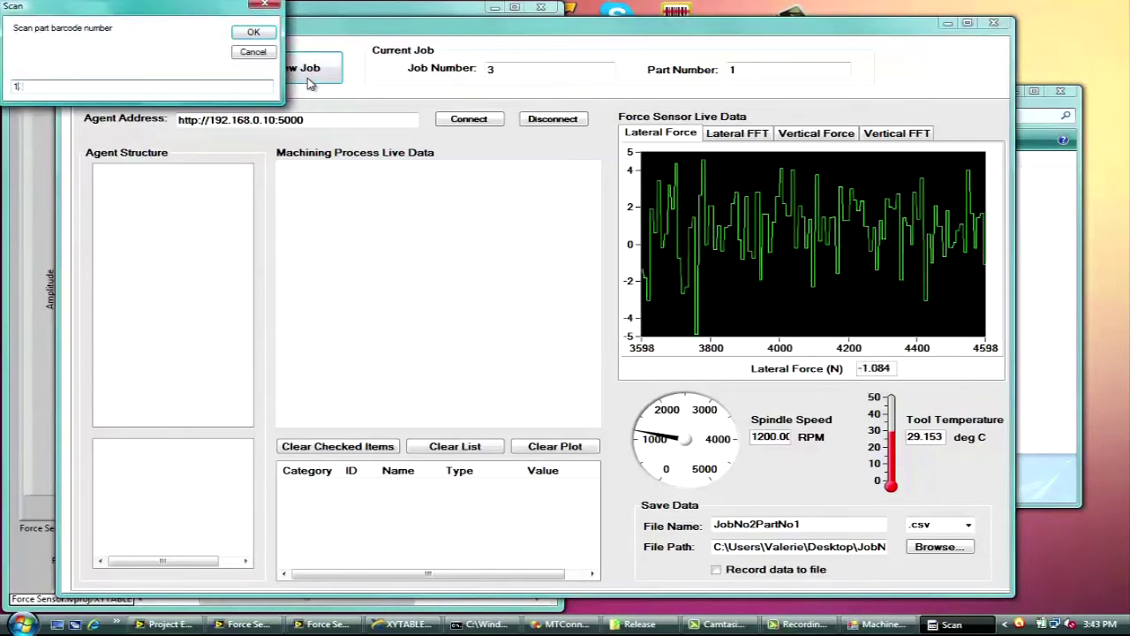
pyautogui.click(253, 33)
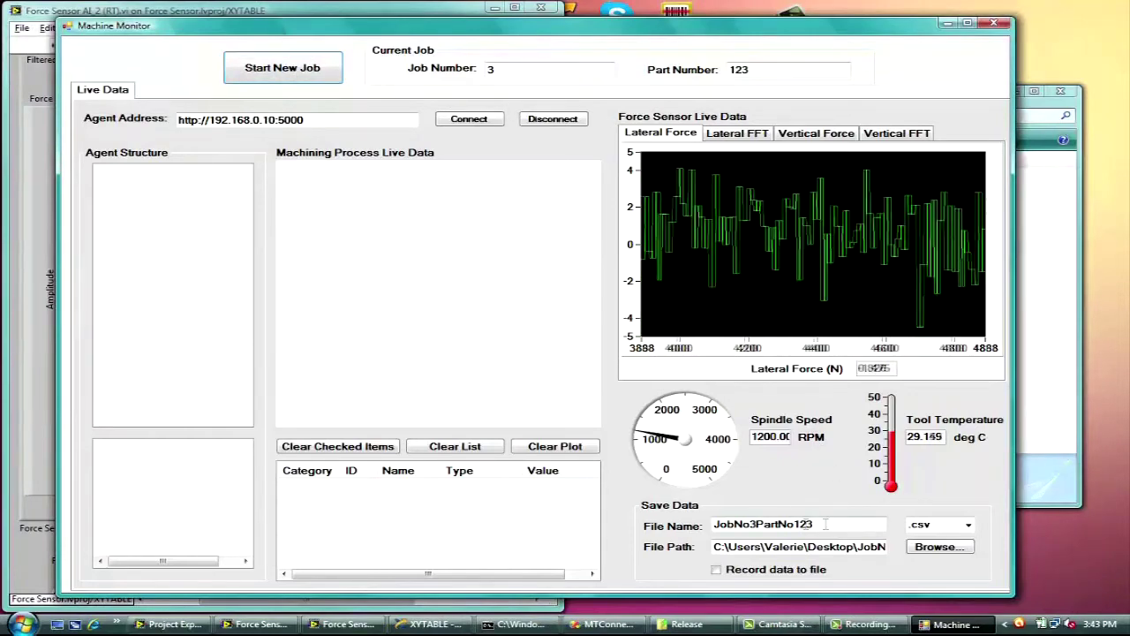
pyautogui.moveTo(825, 523); pyautogui.dragTo(730, 524)
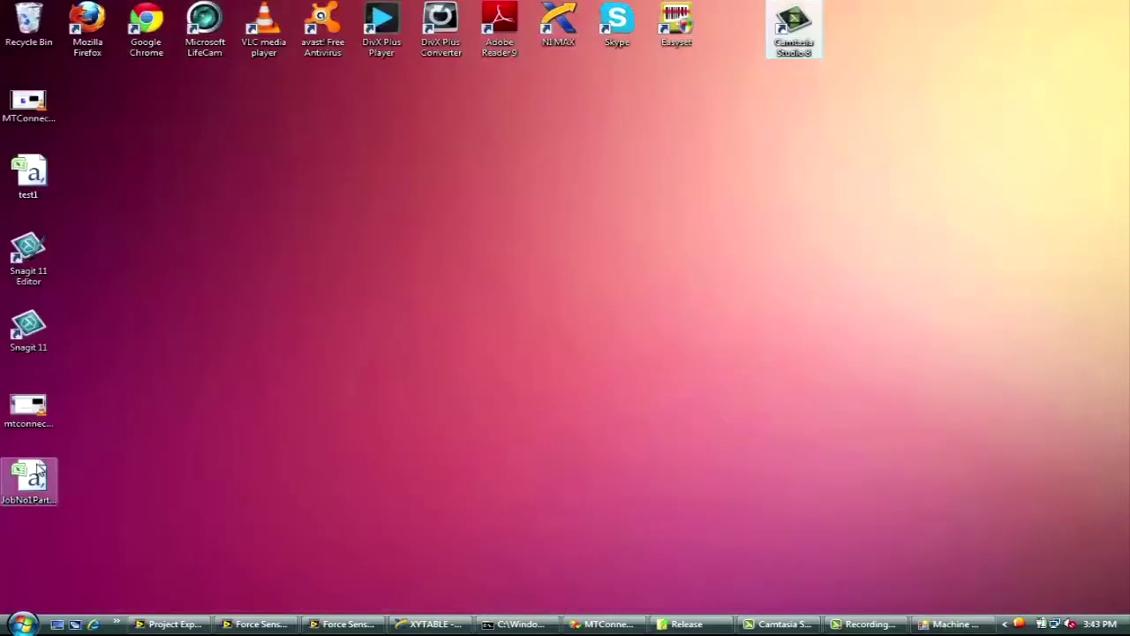
pyautogui.doubleClick(28, 479)
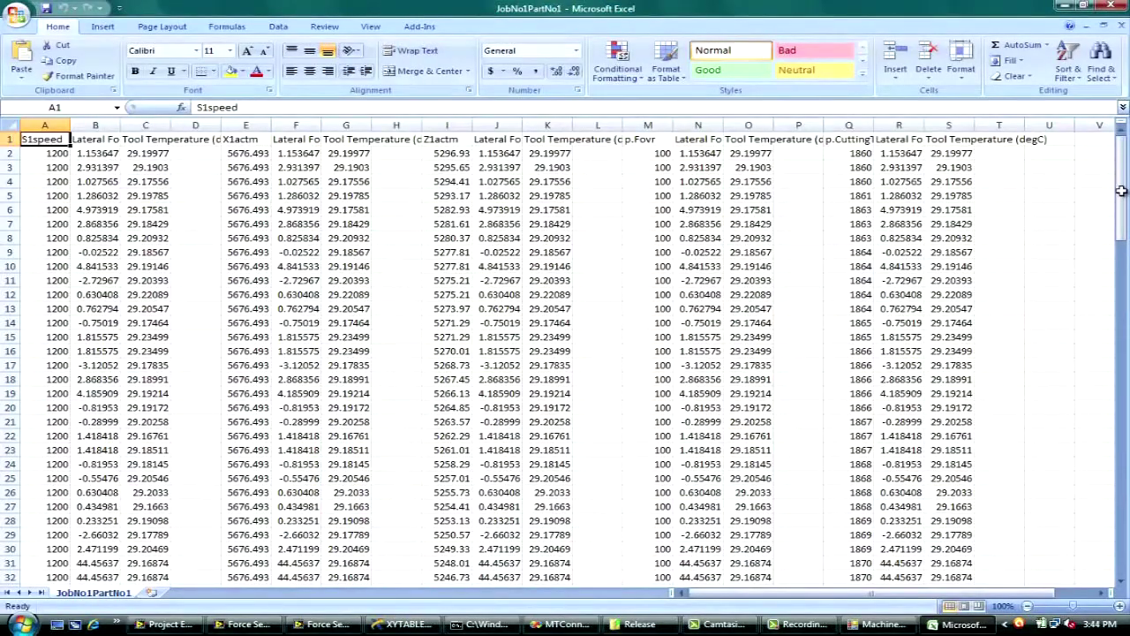
# Select lateral force values R2:R133 and insert a scatter chart with lines and markers.
pyautogui.moveTo(1122, 196); pyautogui.dragTo(1110, 140)
pyautogui.click(899, 153)
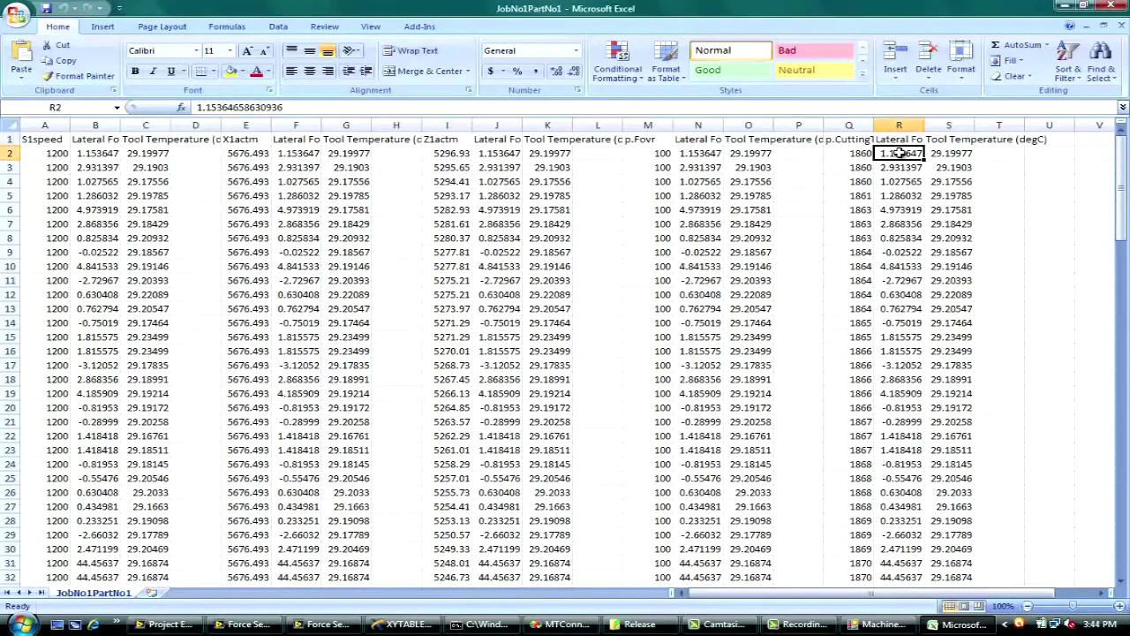
pyautogui.hotkey('ctrl', 'shift', 'Down')
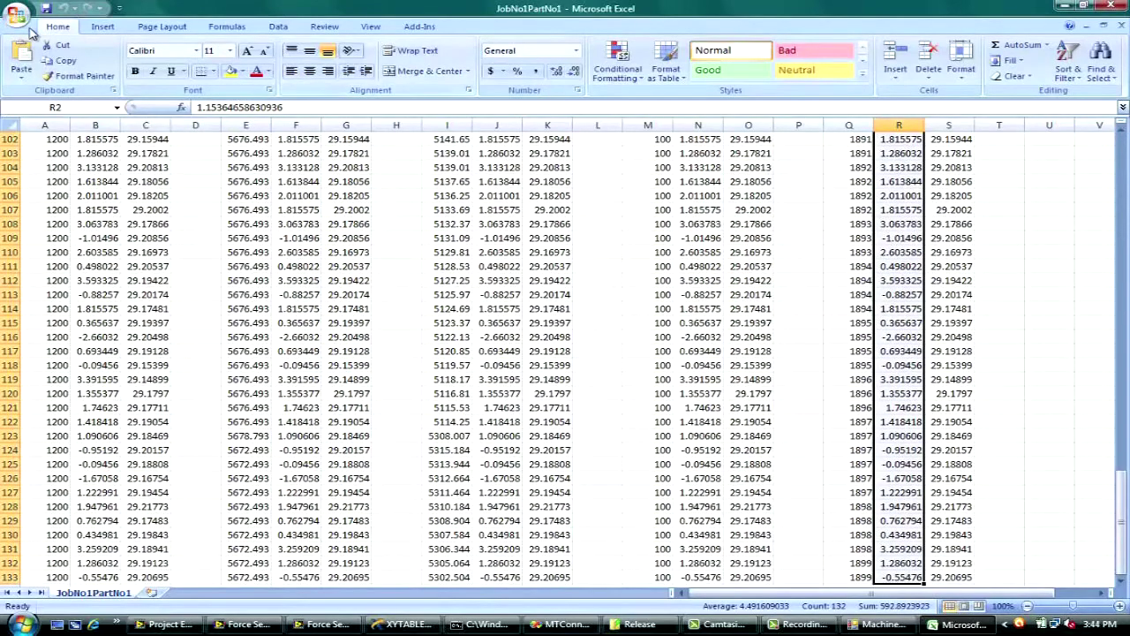
pyautogui.click(102, 27)
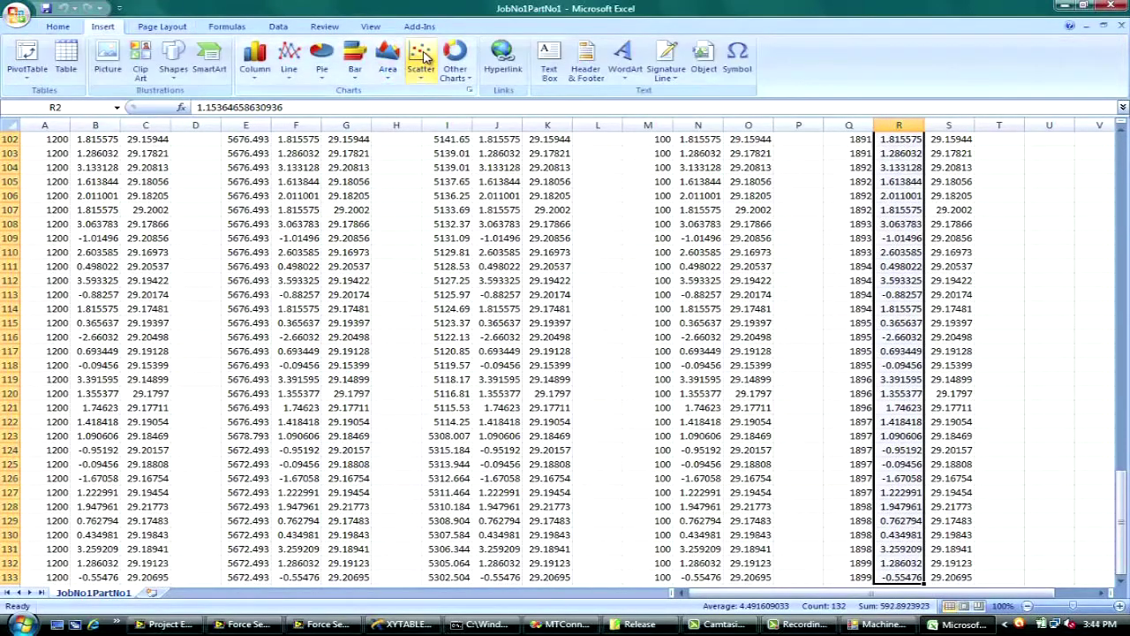
pyautogui.click(422, 60)
pyautogui.click(474, 153)
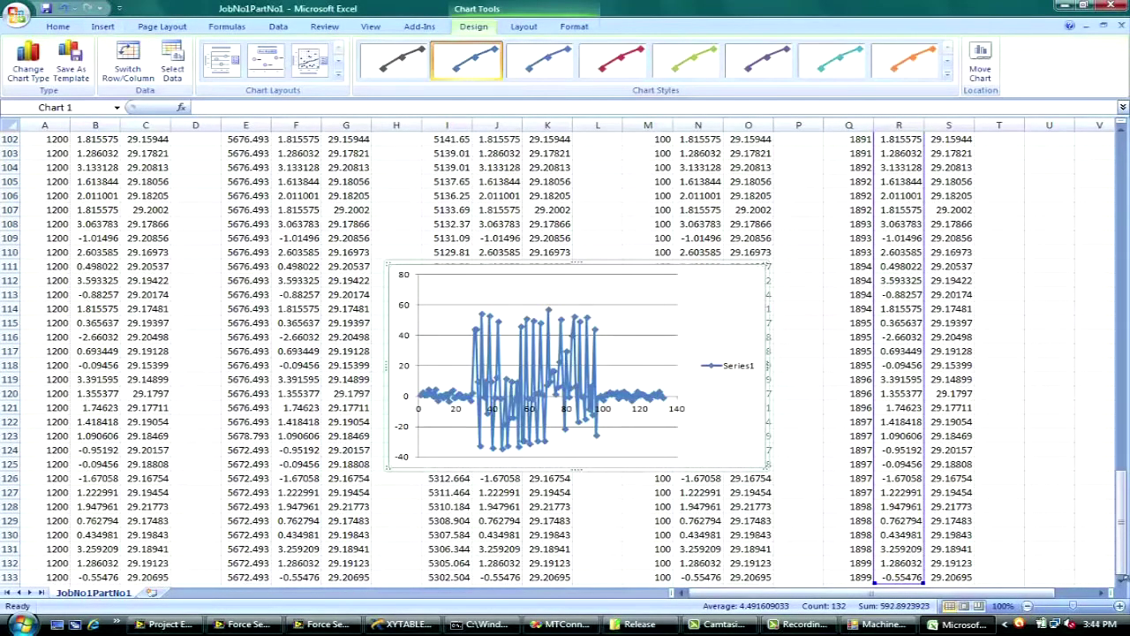
pyautogui.moveTo(1121, 574); pyautogui.dragTo(1121, 146)
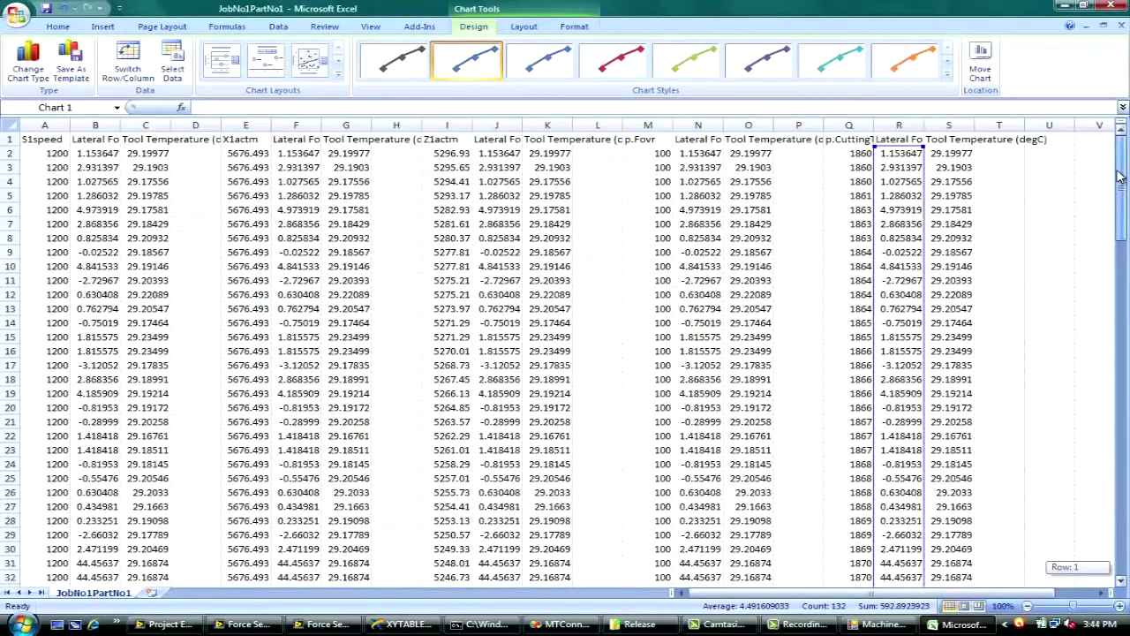
# Select the Z1actm values from I2 down and insert a scatter chart with lines and markers.
pyautogui.click(457, 153)
pyautogui.hotkey('ctrl', 'shift', 'Down')
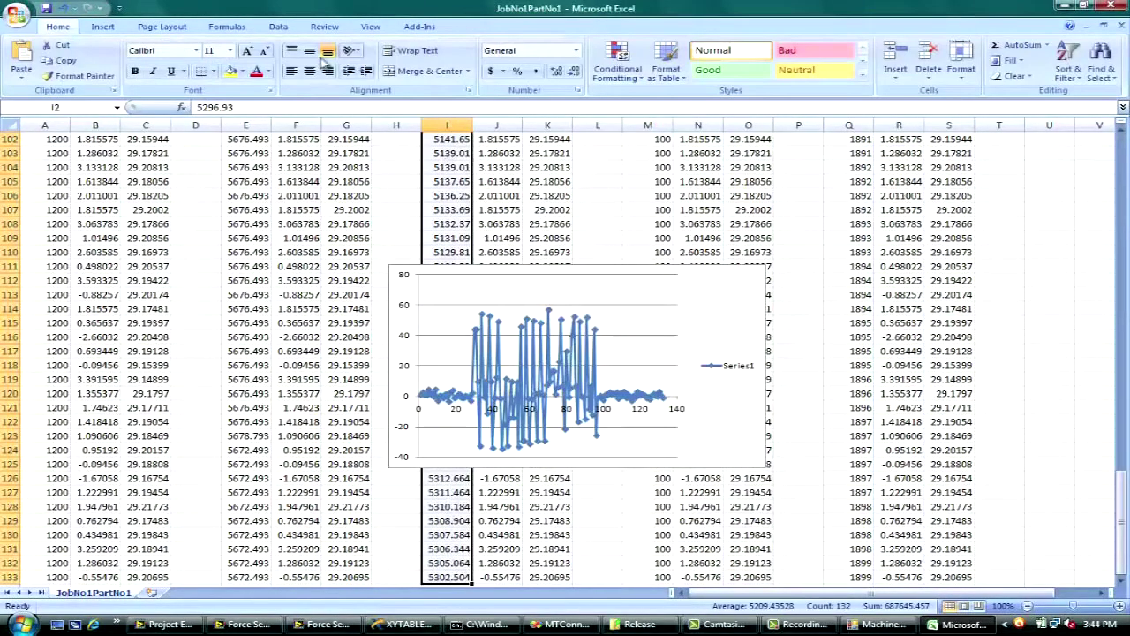
pyautogui.click(102, 27)
pyautogui.click(420, 61)
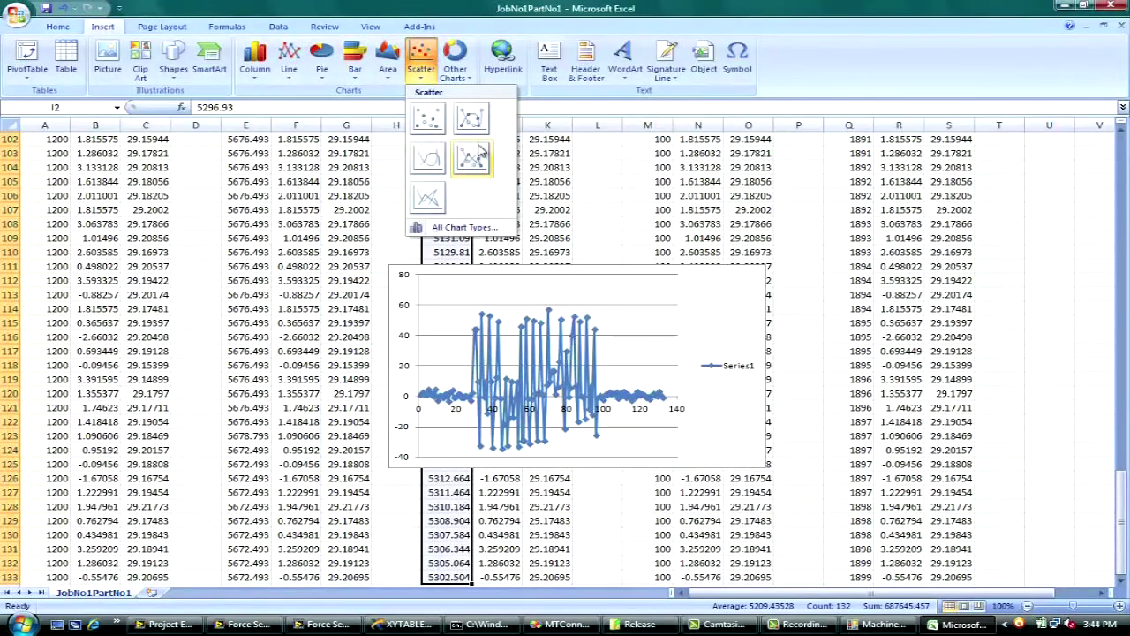
pyautogui.click(478, 149)
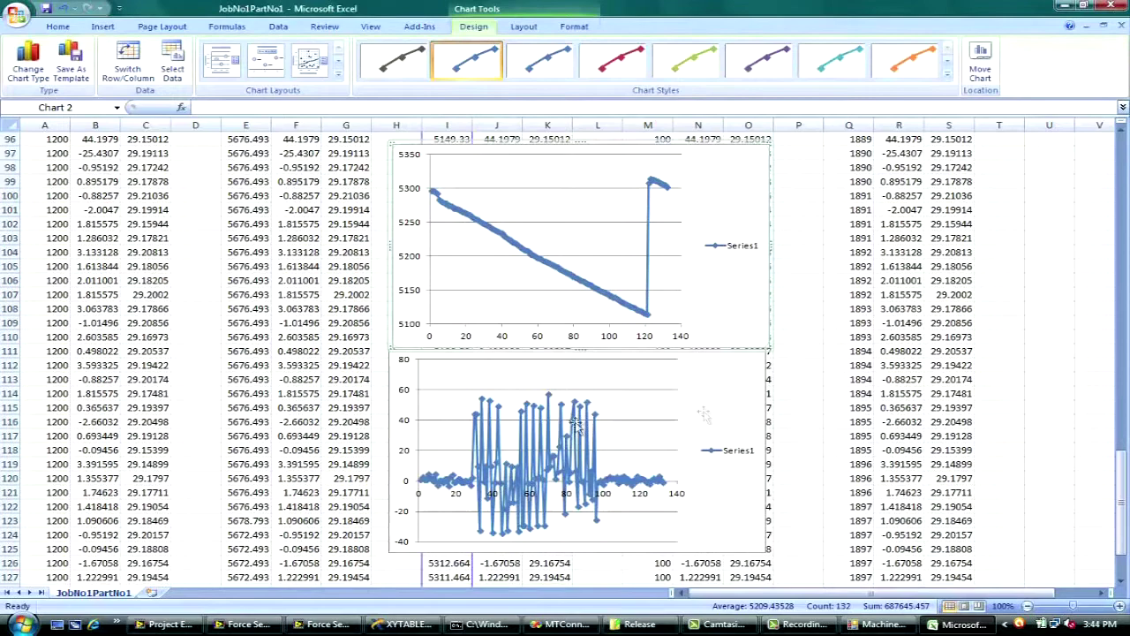
pyautogui.moveTo(1125, 477); pyautogui.dragTo(1121, 155)
pyautogui.click(961, 154)
# Insert a scatter chart of the tool temperature values S2:S133.
pyautogui.hotkey('ctrl', 'shift', 'Down')
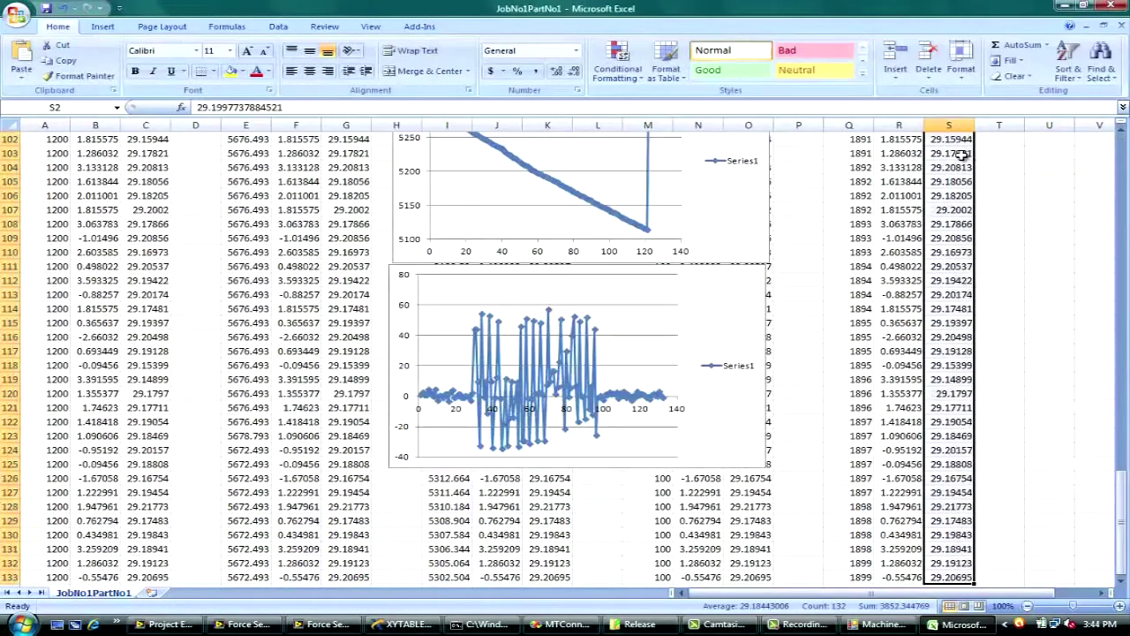
pyautogui.click(102, 26)
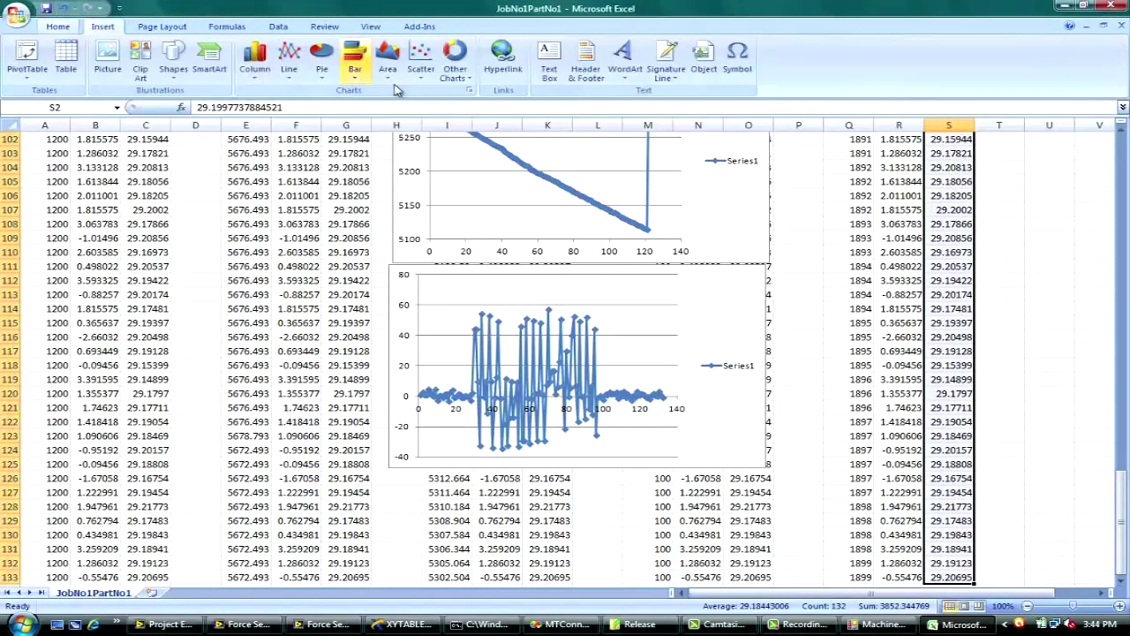
pyautogui.click(421, 62)
pyautogui.click(471, 164)
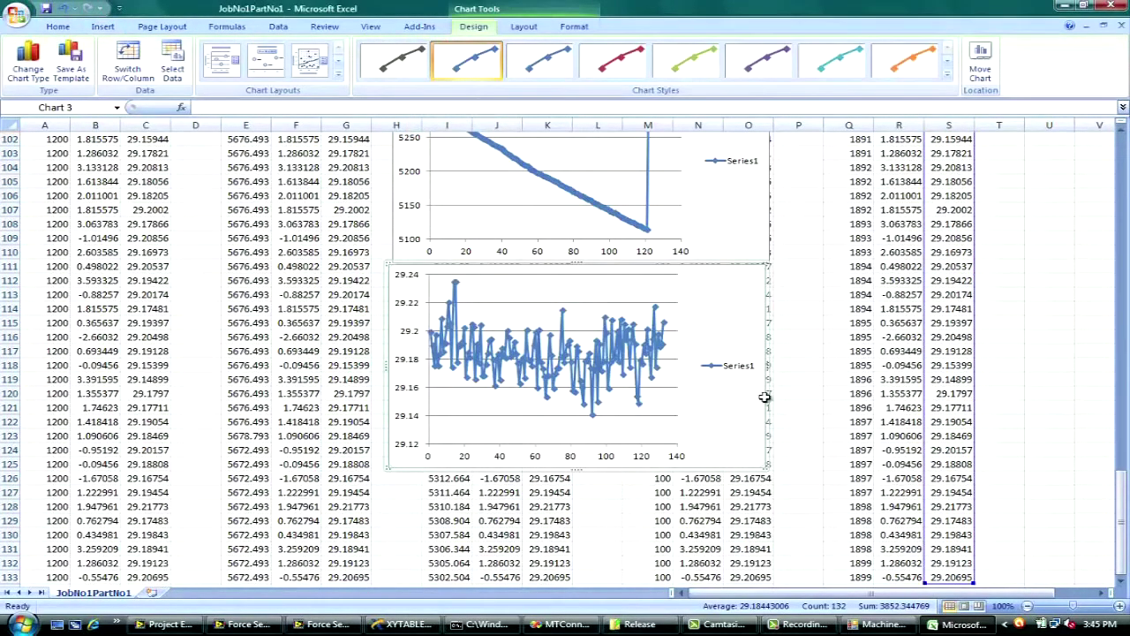
# Select the X1actm values from E2 down and insert a scatter chart of them.
pyautogui.scroll(20, 821, 441)
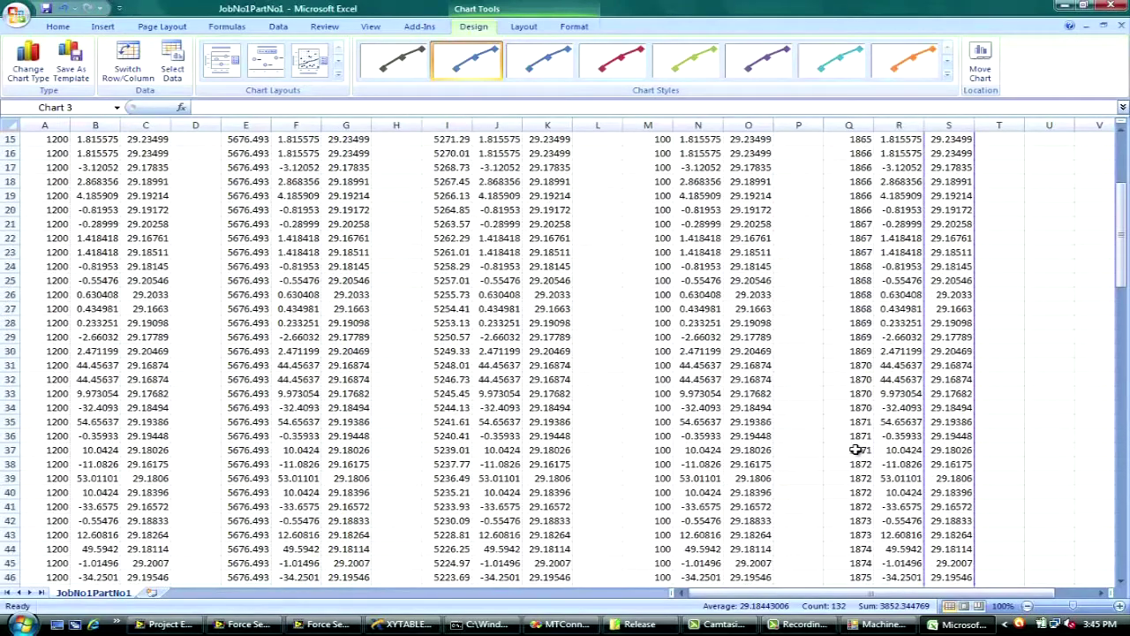
pyautogui.scroll(5, 855, 449)
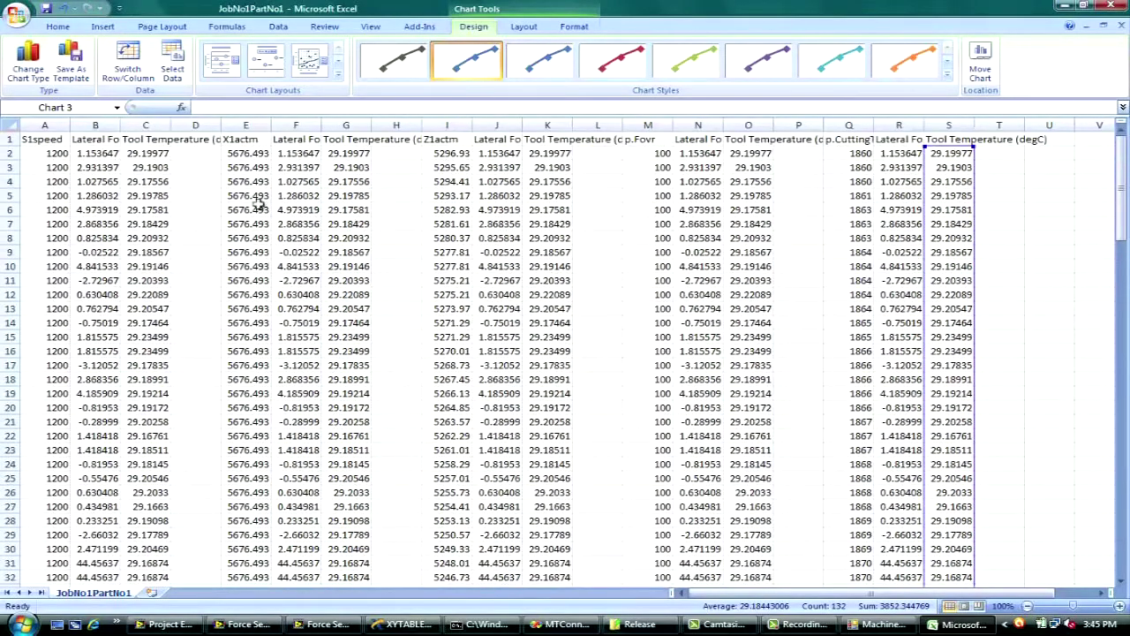
pyautogui.click(256, 154)
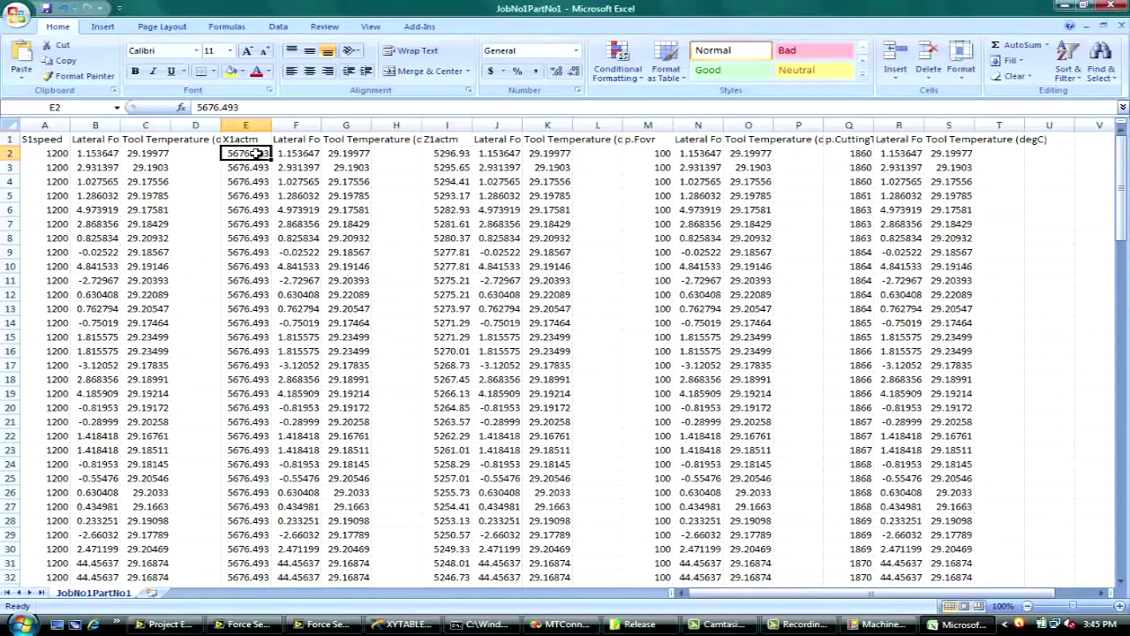
pyautogui.hotkey('ctrl', 'shift', 'Down')
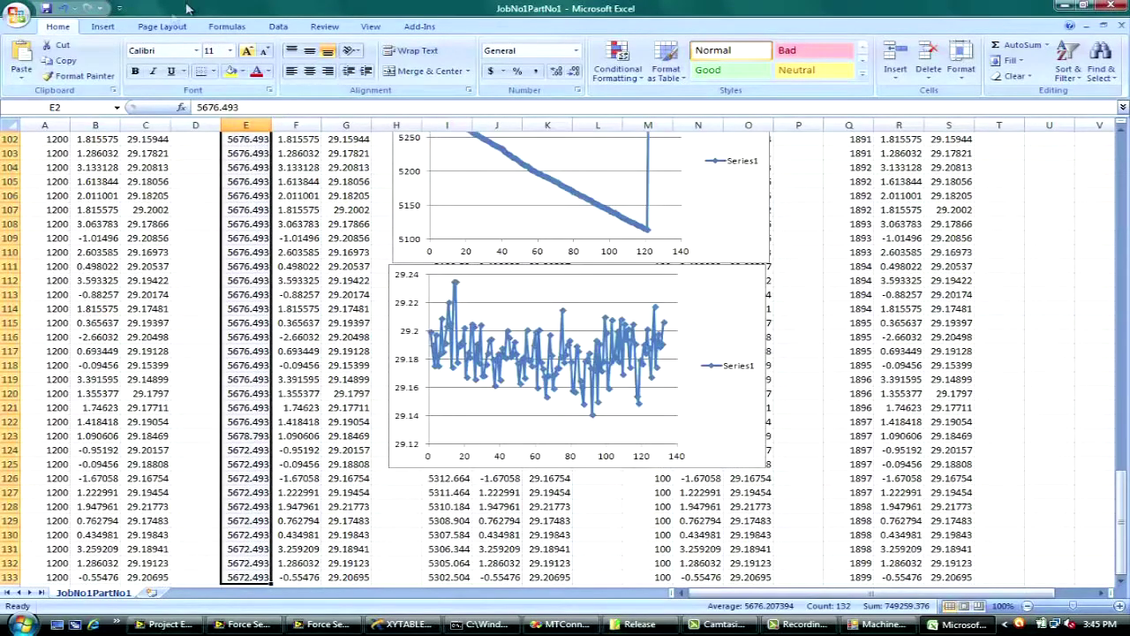
pyautogui.click(99, 26)
pyautogui.click(420, 62)
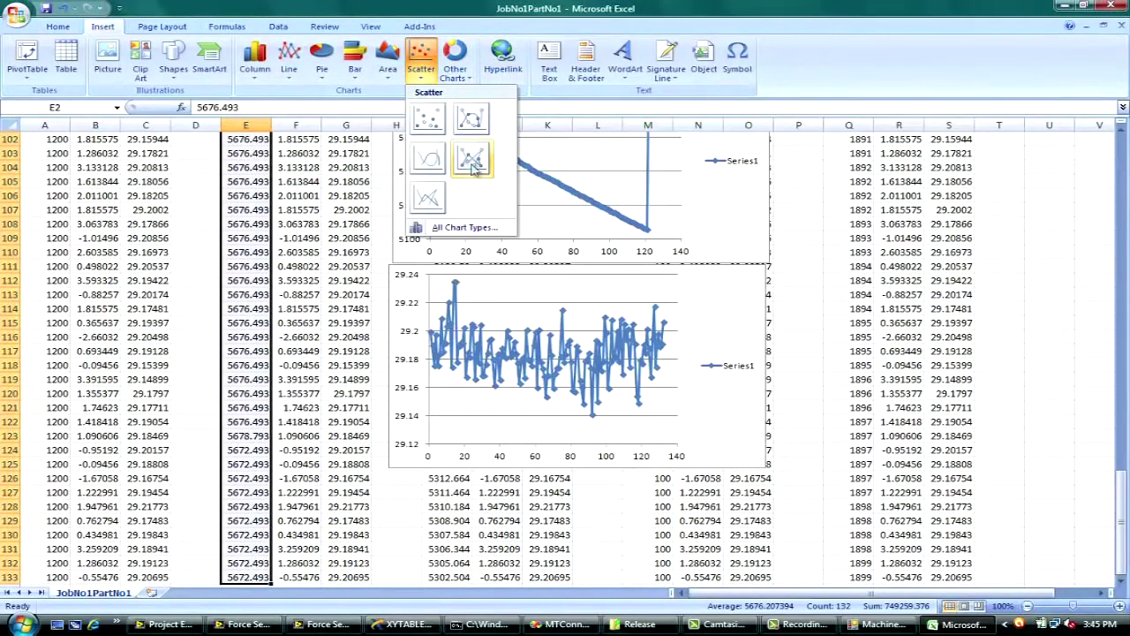
pyautogui.click(473, 168)
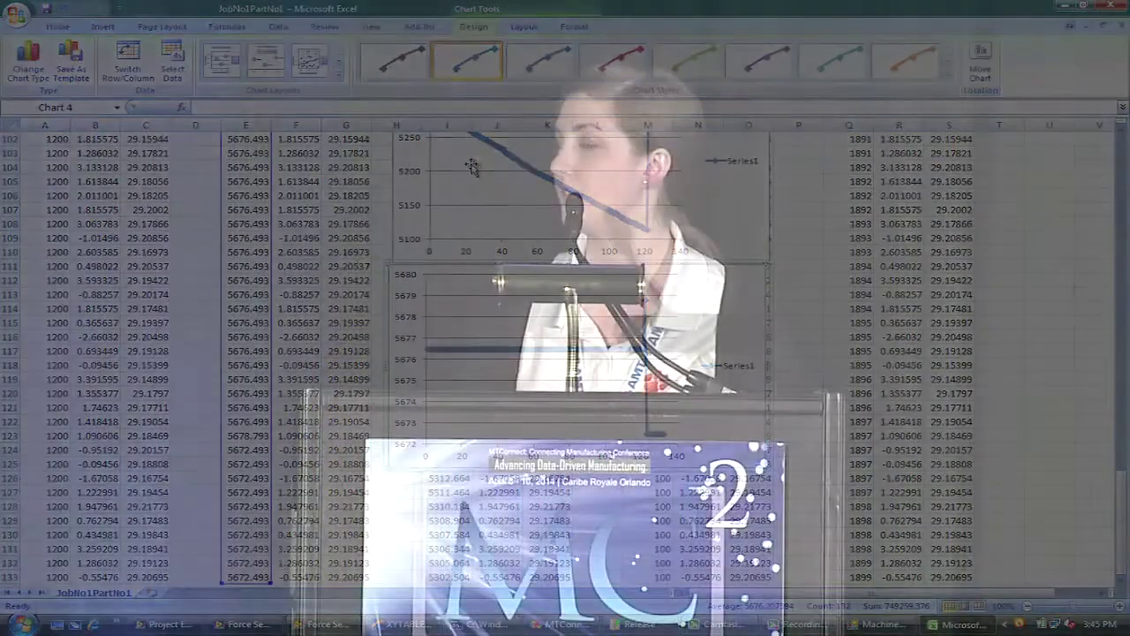